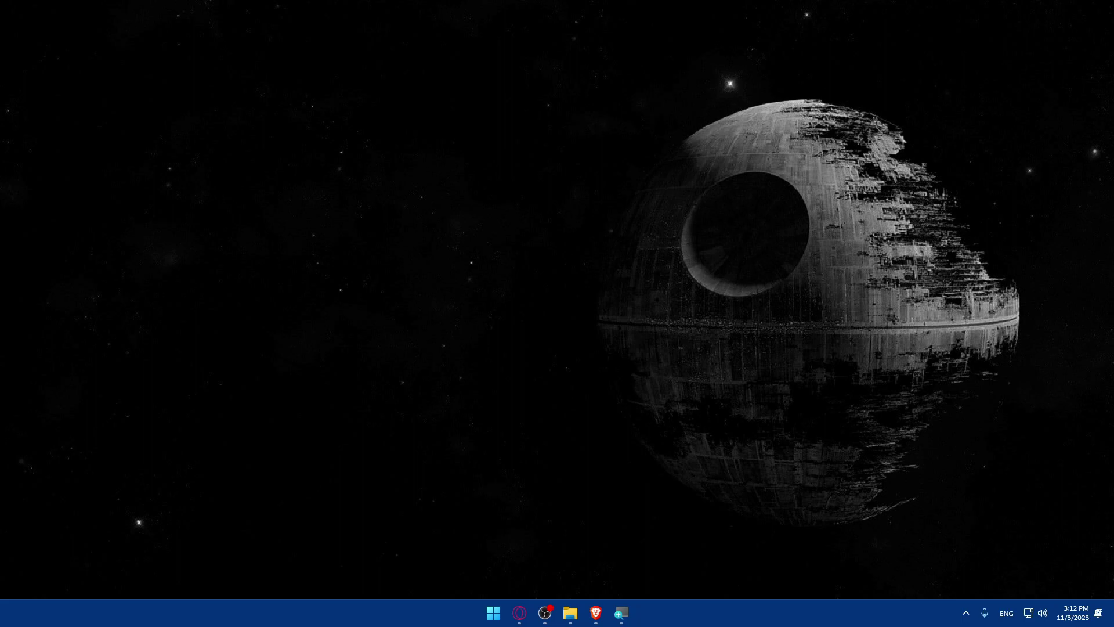
- Switch to the Brave browser and open the Chargeflow website at chargeflow.io
{"action": "left_click_drag", "start_coordinate": [595, 612], "coordinate": [572, 615]}
{"action": "left_click", "coordinate": [571, 613]}
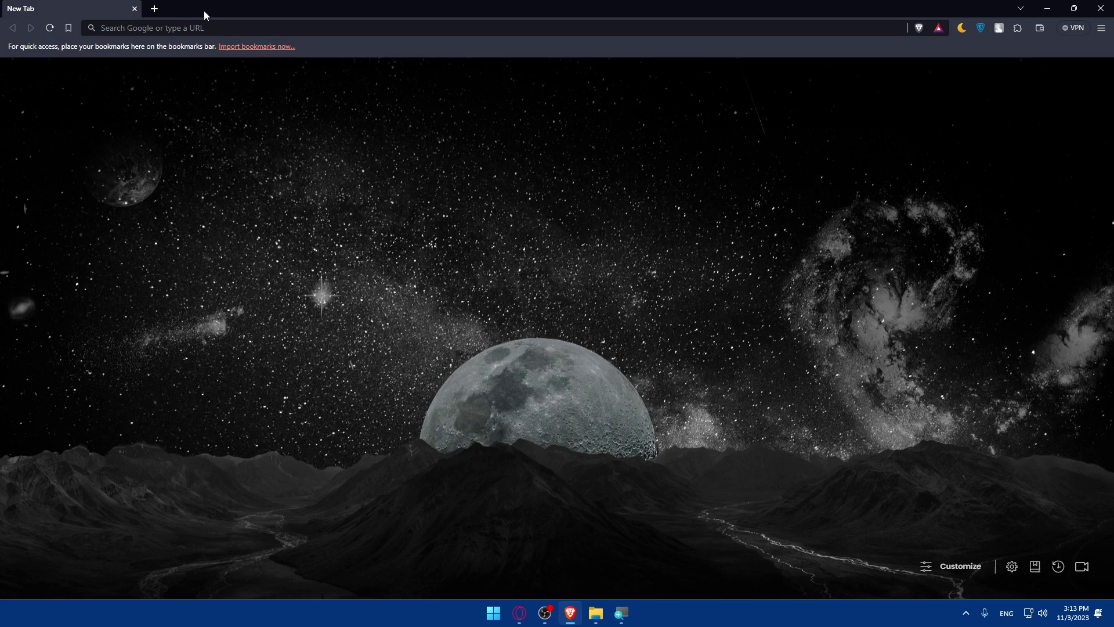
{"action": "left_click", "coordinate": [212, 27]}
{"action": "type", "text": "ch"}
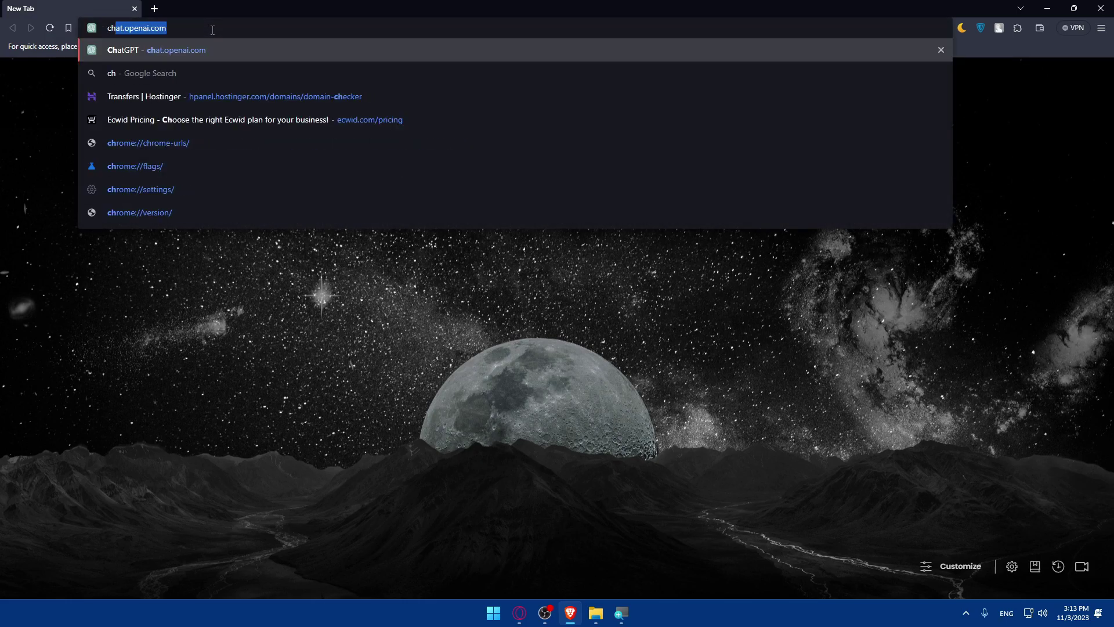
{"action": "type", "text": "argeflow"}
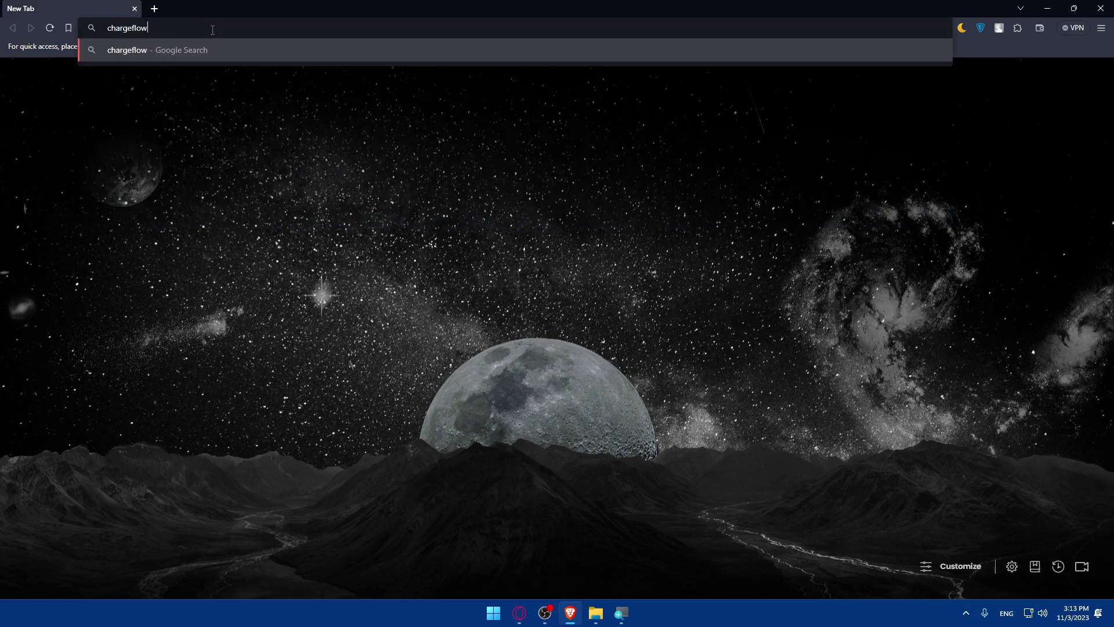
{"action": "type", "text": ".com"}
{"action": "key", "text": "Return"}
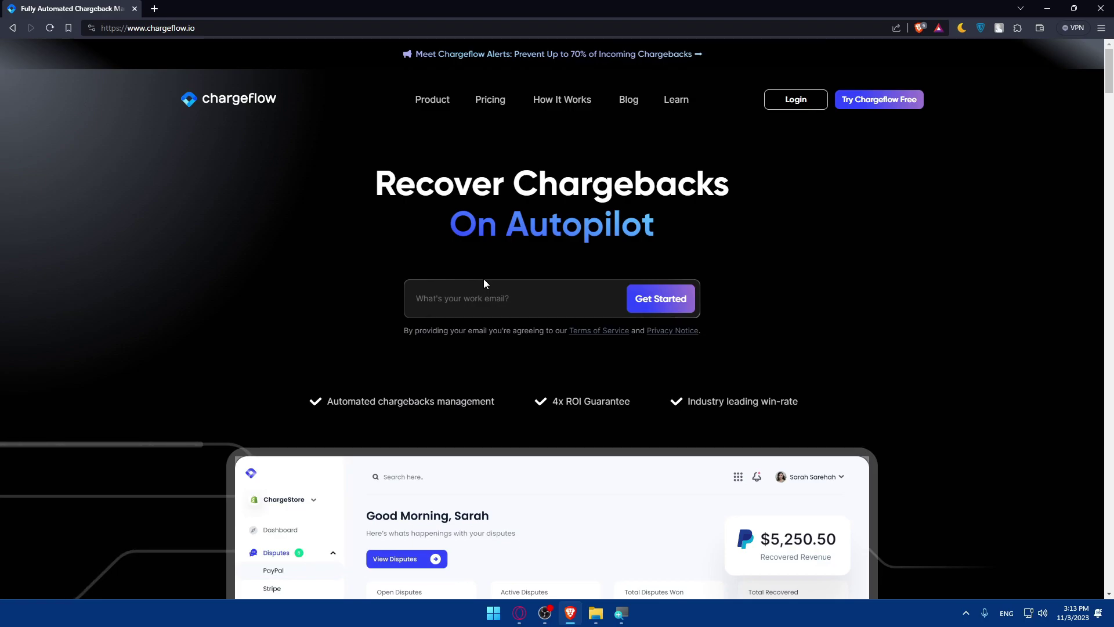
- Look through the Chargeflow home page, its feature sections and the site's web address
{"action": "scroll", "coordinate": [485, 278], "scroll_direction": "down", "scroll_amount": 6}
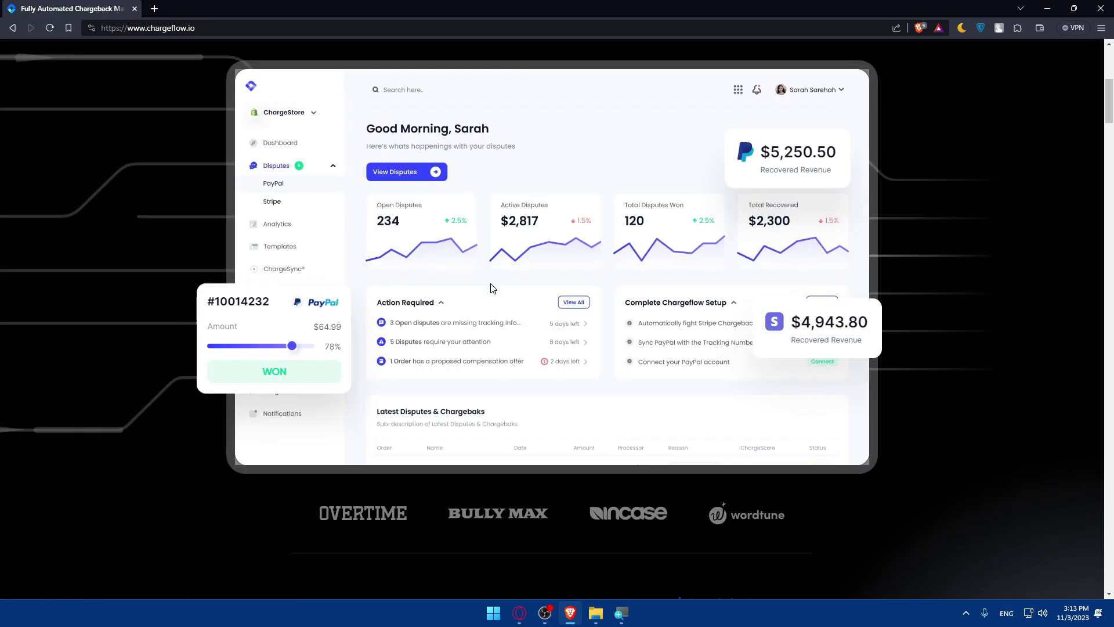
{"action": "scroll", "coordinate": [491, 288], "scroll_direction": "down", "scroll_amount": 15}
{"action": "scroll", "coordinate": [493, 289], "scroll_direction": "down", "scroll_amount": 15}
{"action": "scroll", "coordinate": [493, 289], "scroll_direction": "down", "scroll_amount": 10}
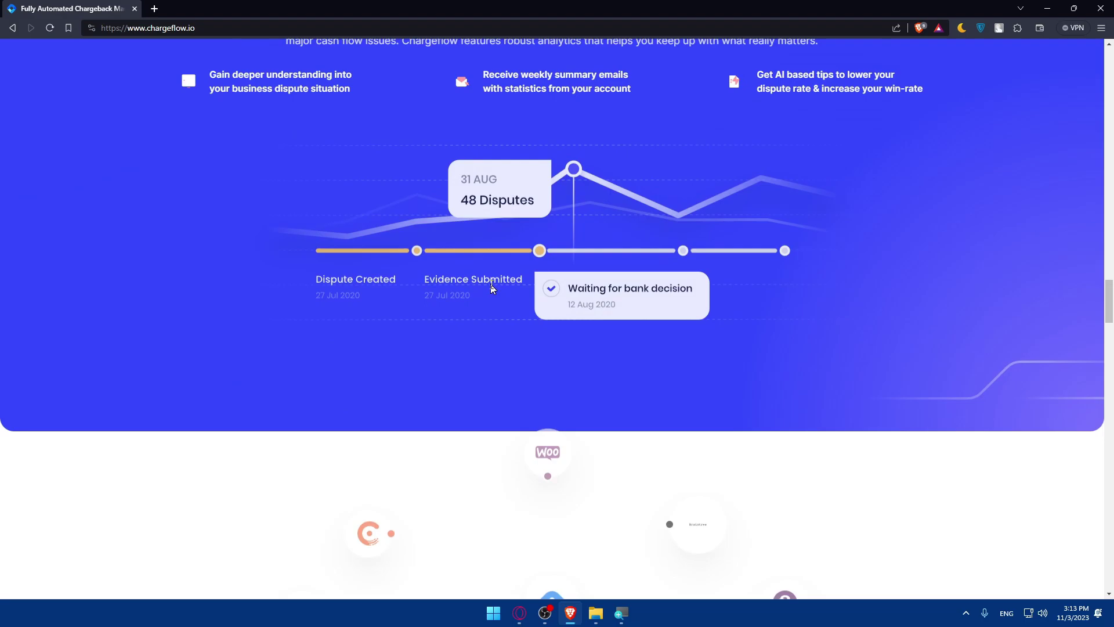
{"action": "scroll", "coordinate": [492, 289], "scroll_direction": "up", "scroll_amount": 20}
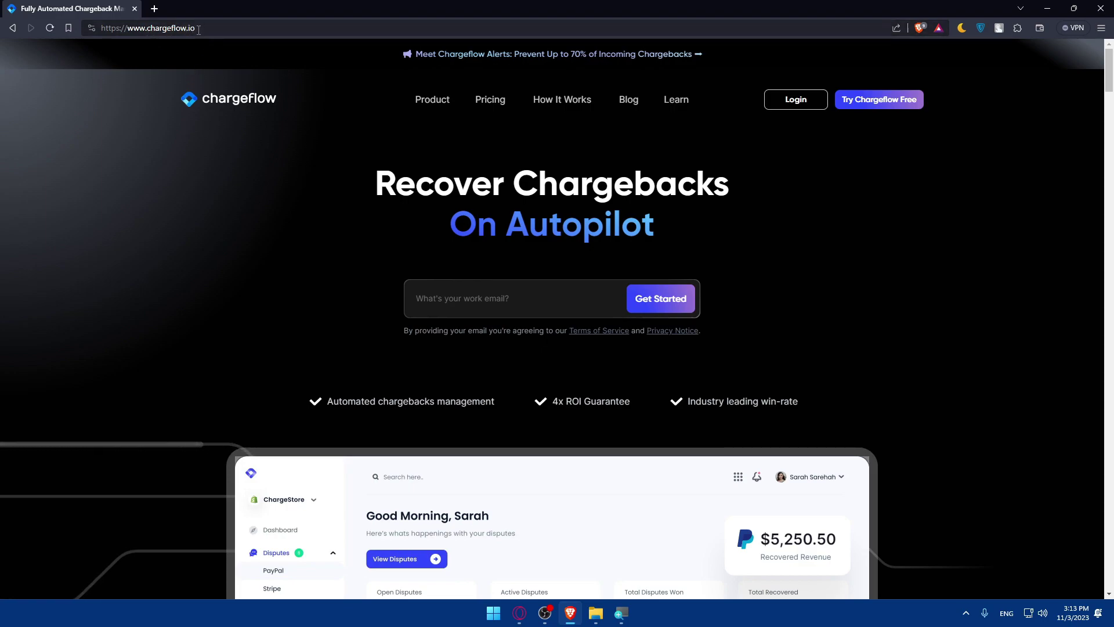
{"action": "left_click_drag", "start_coordinate": [198, 29], "coordinate": [116, 29]}
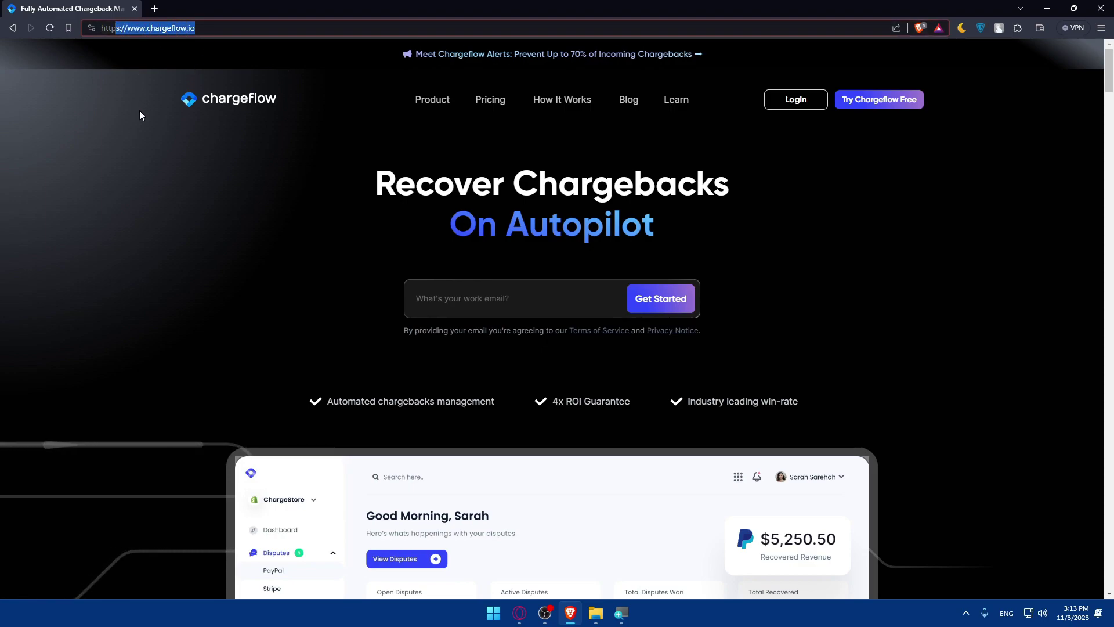
{"action": "left_click", "coordinate": [140, 116]}
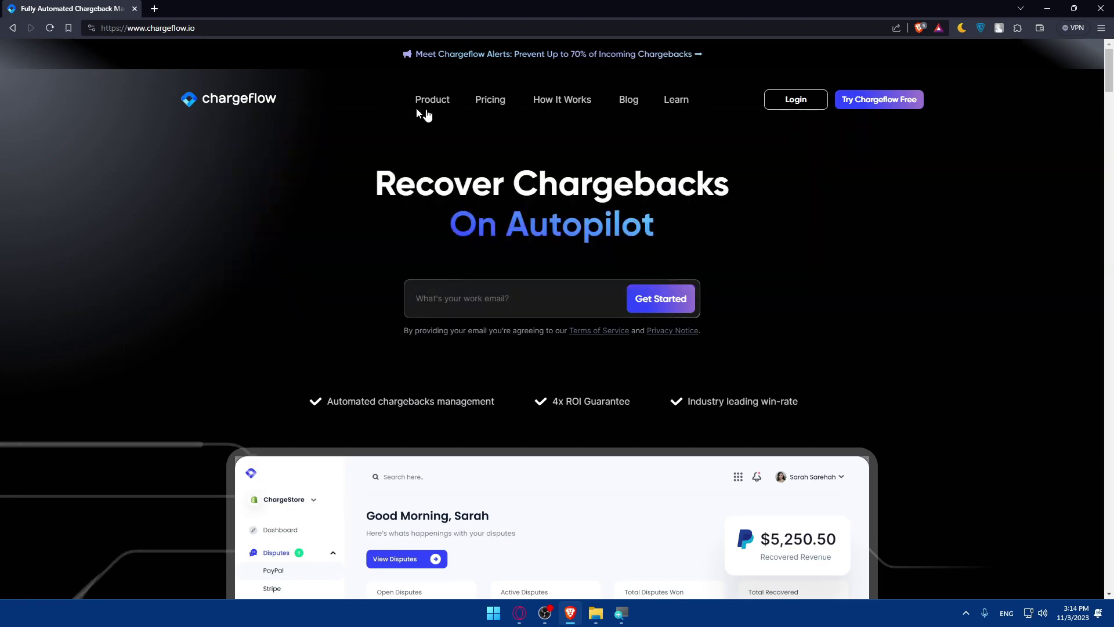
- Open Chargeflow's pricing page and review the Success and Enterprise plans
{"action": "left_click", "coordinate": [489, 103]}
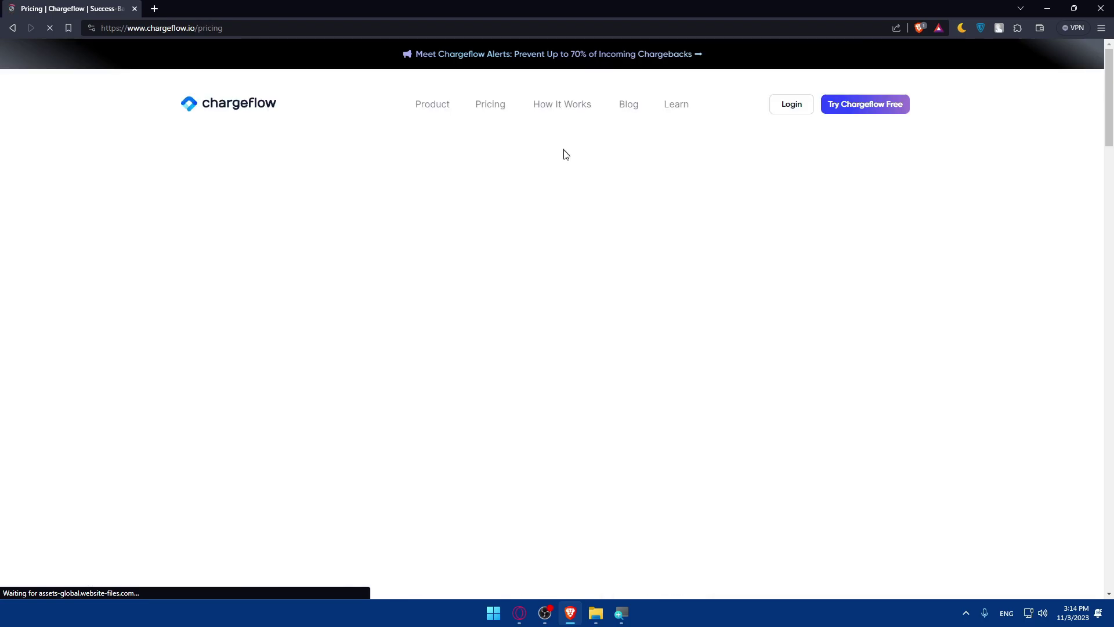
{"action": "scroll", "coordinate": [586, 194], "scroll_direction": "down", "scroll_amount": 3}
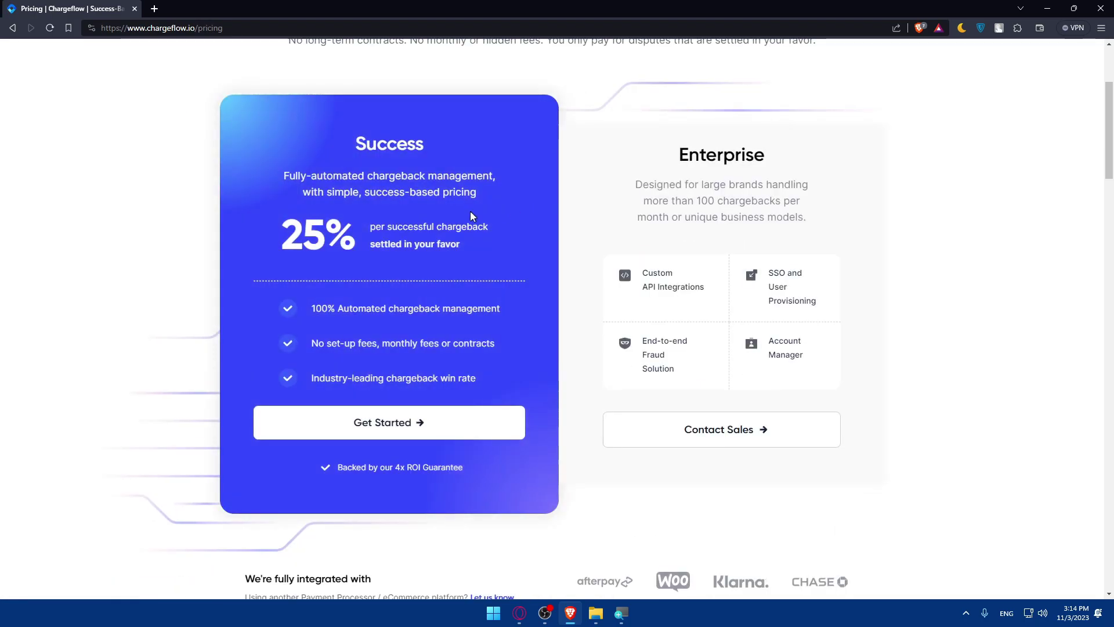
{"action": "scroll", "coordinate": [696, 213], "scroll_direction": "up", "scroll_amount": 3}
{"action": "scroll", "coordinate": [558, 318], "scroll_direction": "down", "scroll_amount": 6}
{"action": "scroll", "coordinate": [557, 318], "scroll_direction": "up", "scroll_amount": 6}
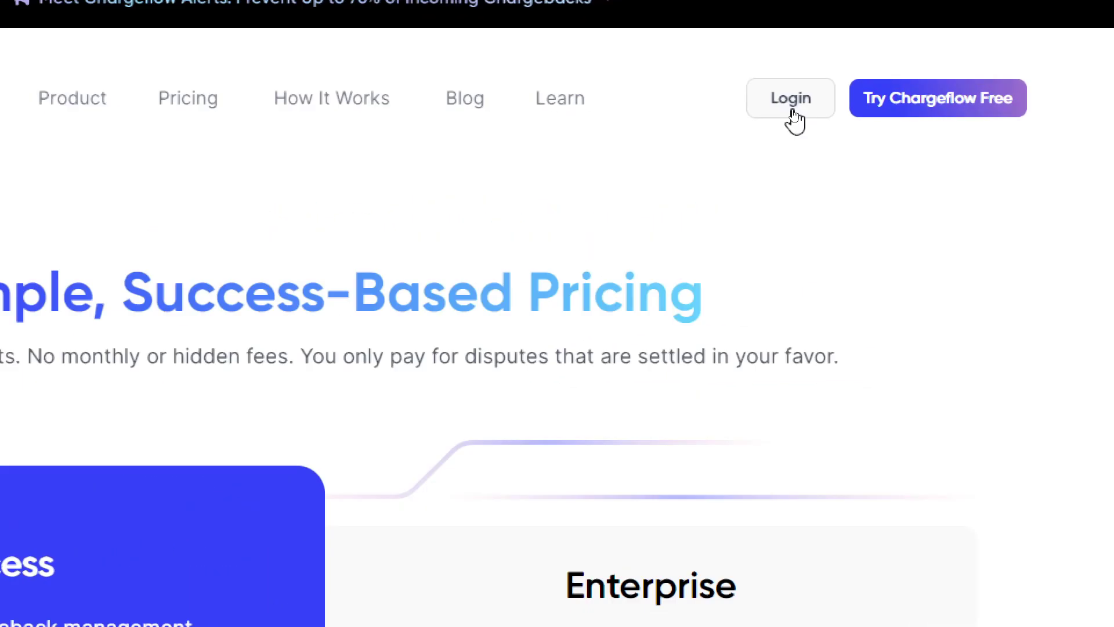
- View and close Chargeflow's login page, and open the free sign-up form to look over its fields
{"action": "left_click", "coordinate": [792, 110]}
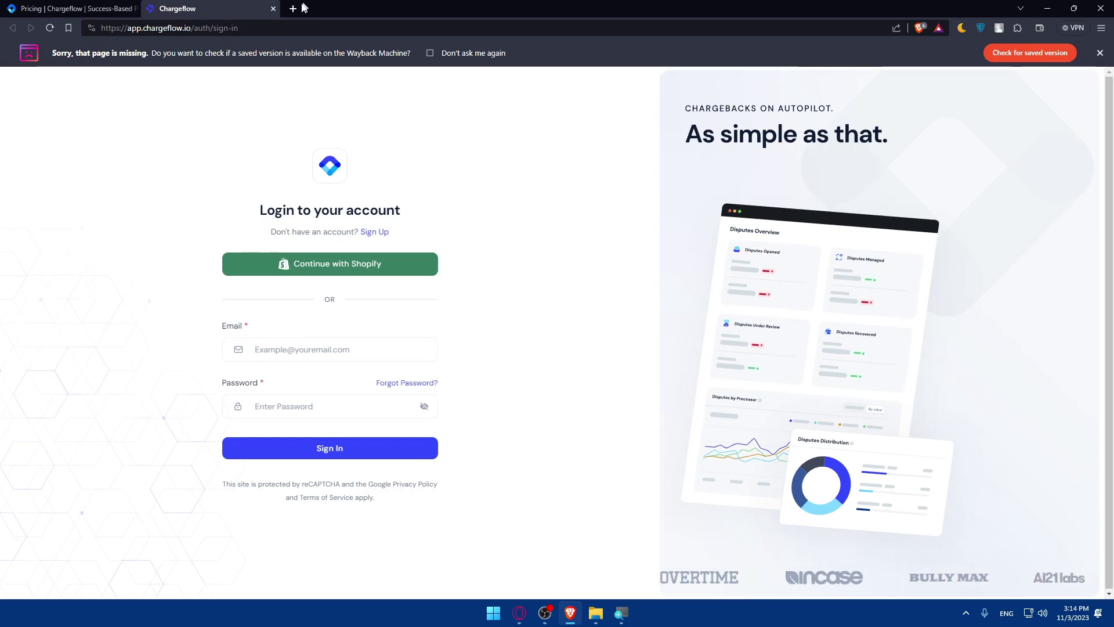
{"action": "left_click", "coordinate": [273, 9]}
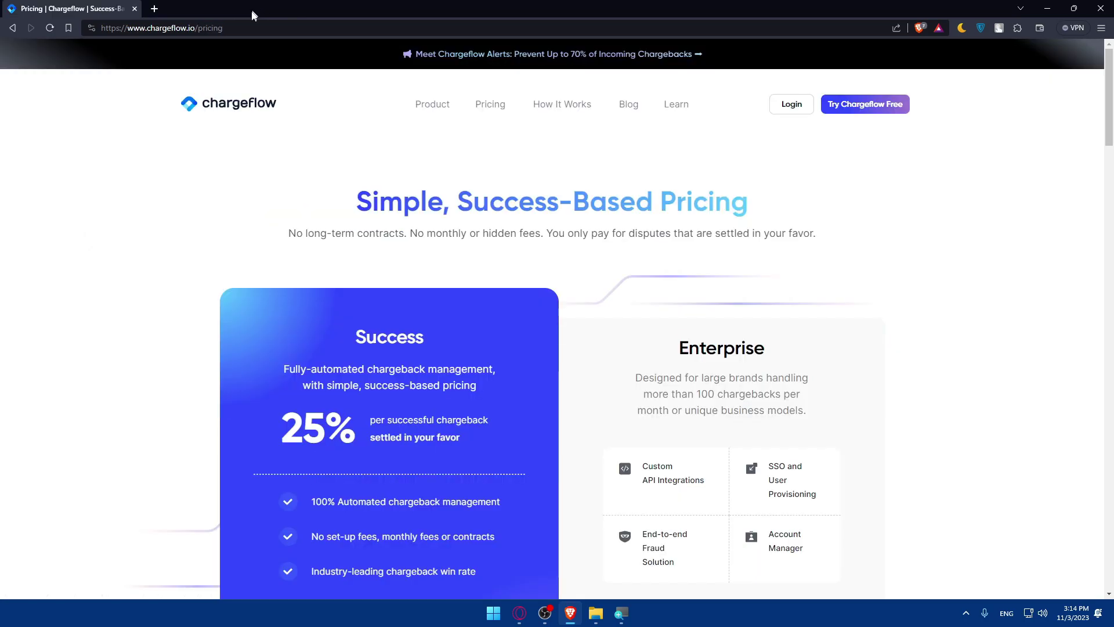
{"action": "left_click", "coordinate": [868, 107]}
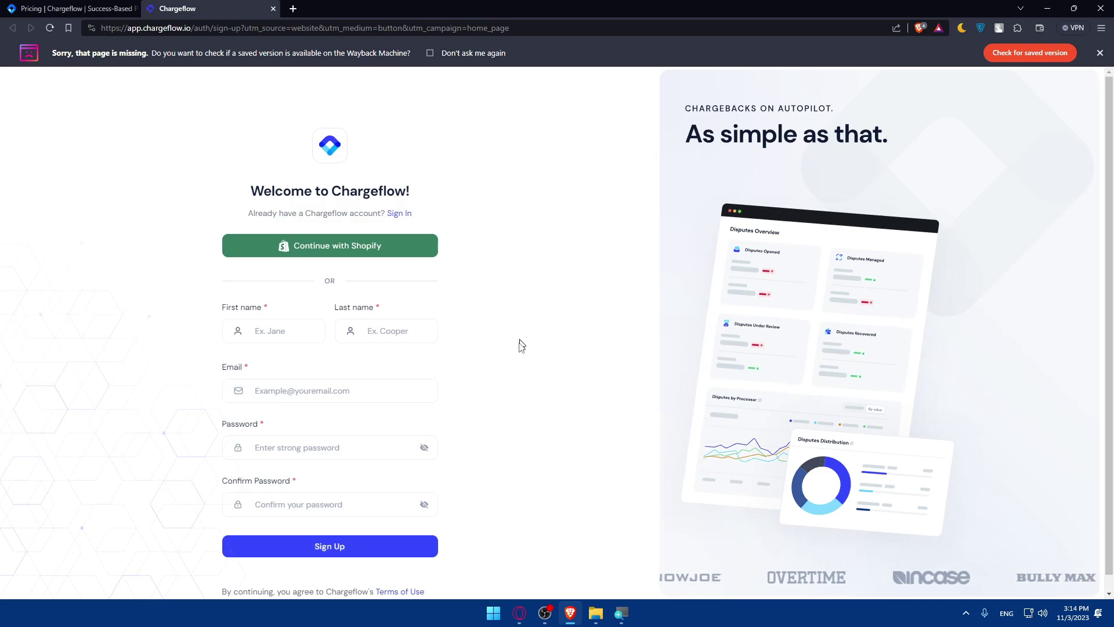
{"action": "scroll", "coordinate": [336, 383], "scroll_direction": "down", "scroll_amount": 1}
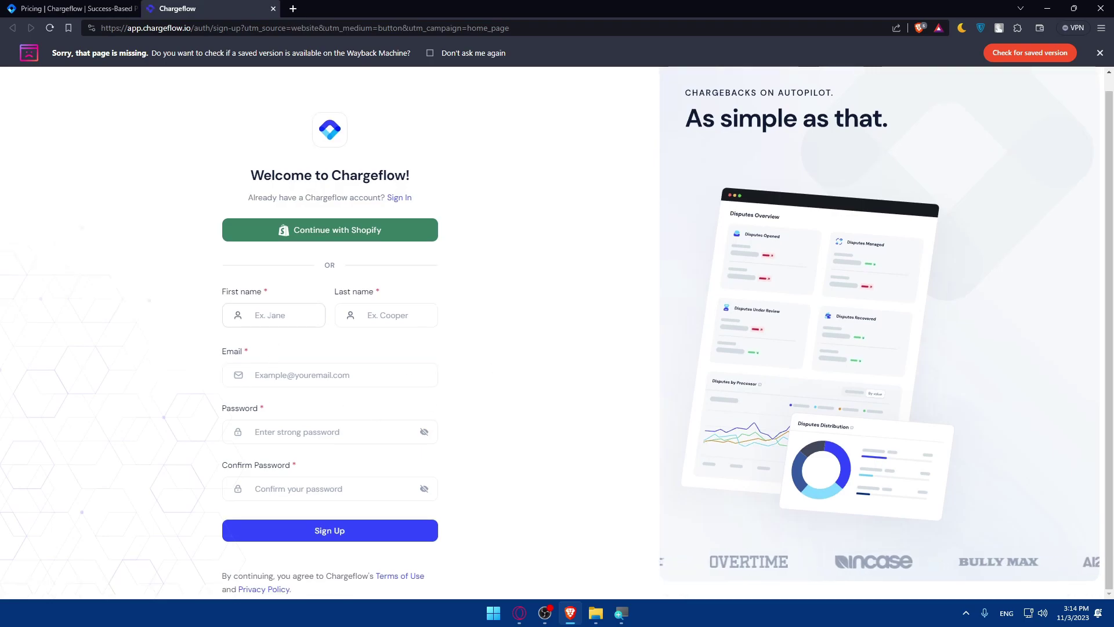
{"action": "left_click", "coordinate": [304, 434]}
{"action": "left_click", "coordinate": [298, 489]}
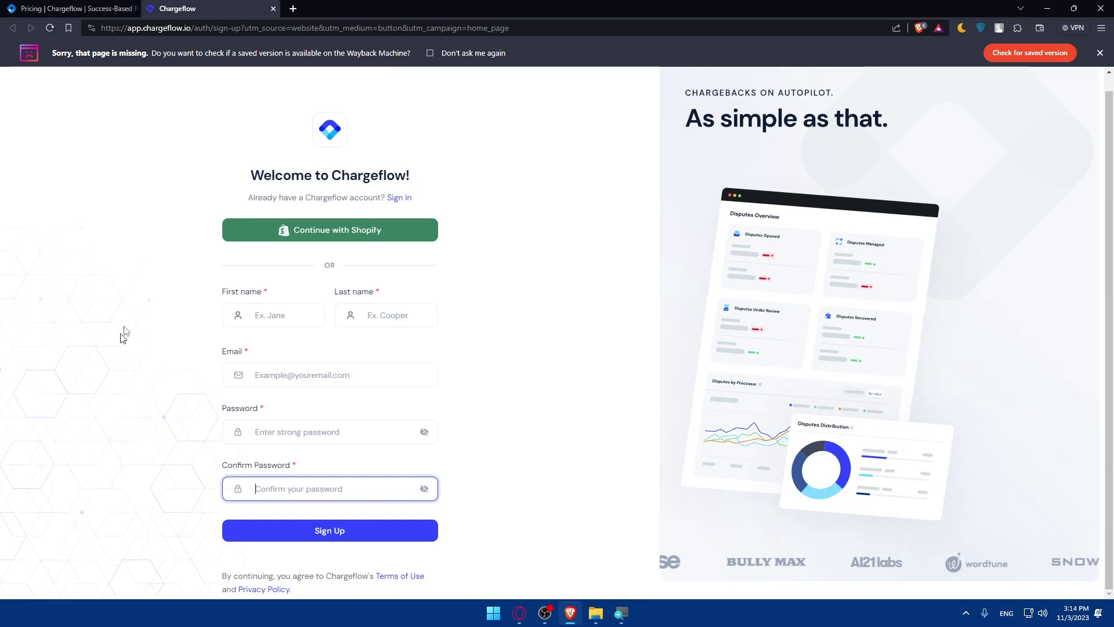
- Continue the Chargeflow sign-up with Shopify, choose the existing Shopify account and go to the Store URL entry
{"action": "left_click", "coordinate": [335, 236]}
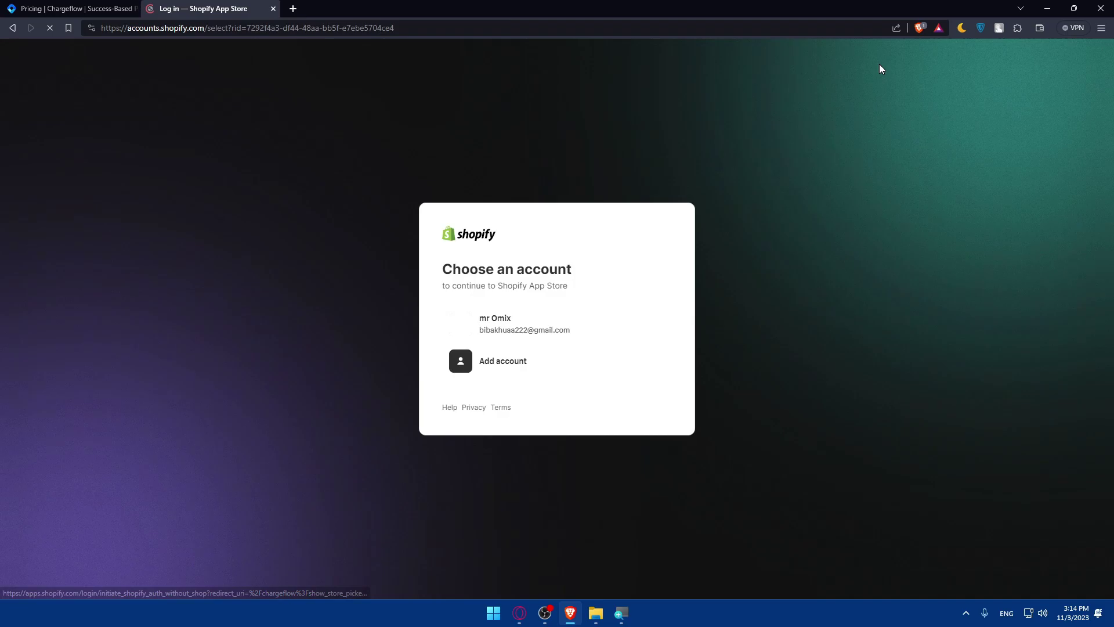
{"action": "left_click", "coordinate": [546, 321]}
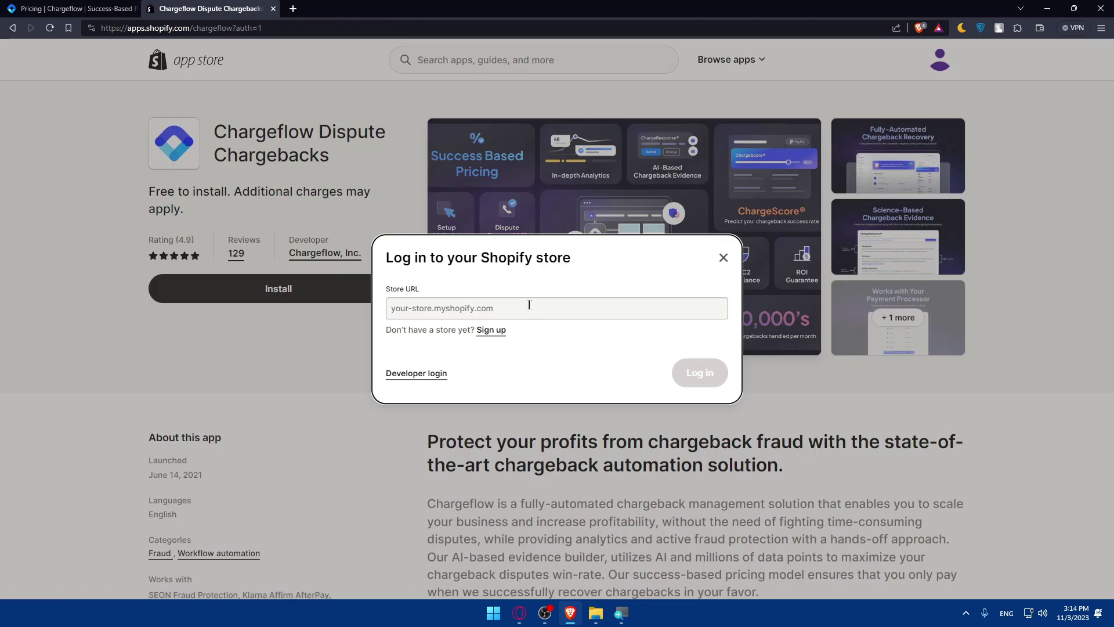
{"action": "left_click", "coordinate": [513, 352]}
{"action": "left_click", "coordinate": [391, 308]}
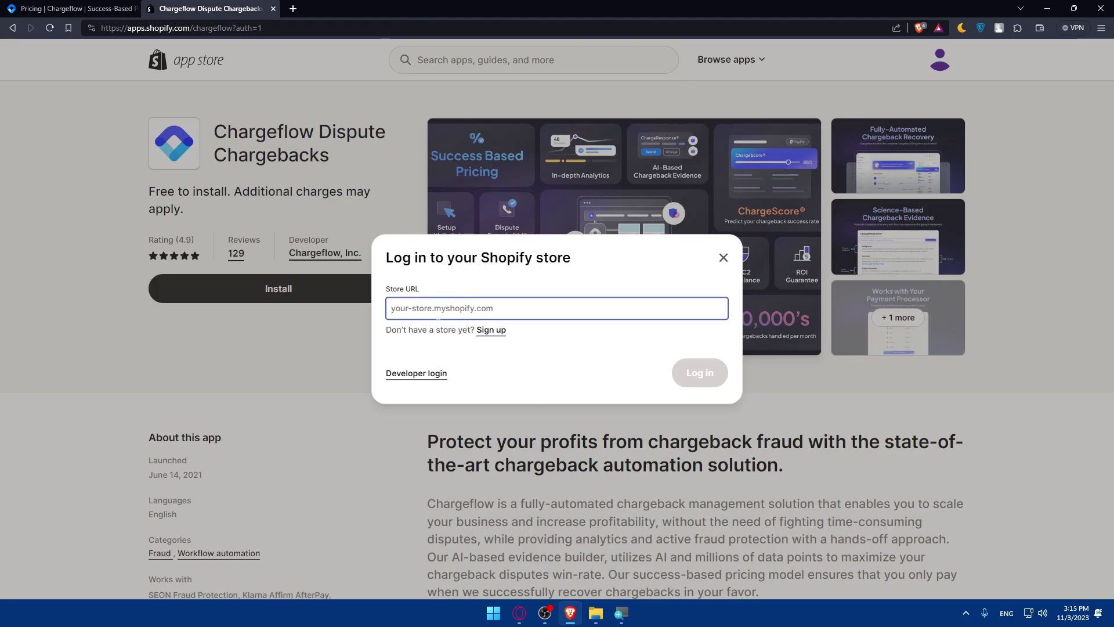
- Open shopify.com in a new tab and log in with the existing Shopify account
{"action": "left_click", "coordinate": [293, 9]}
{"action": "type", "text": "shopify"}
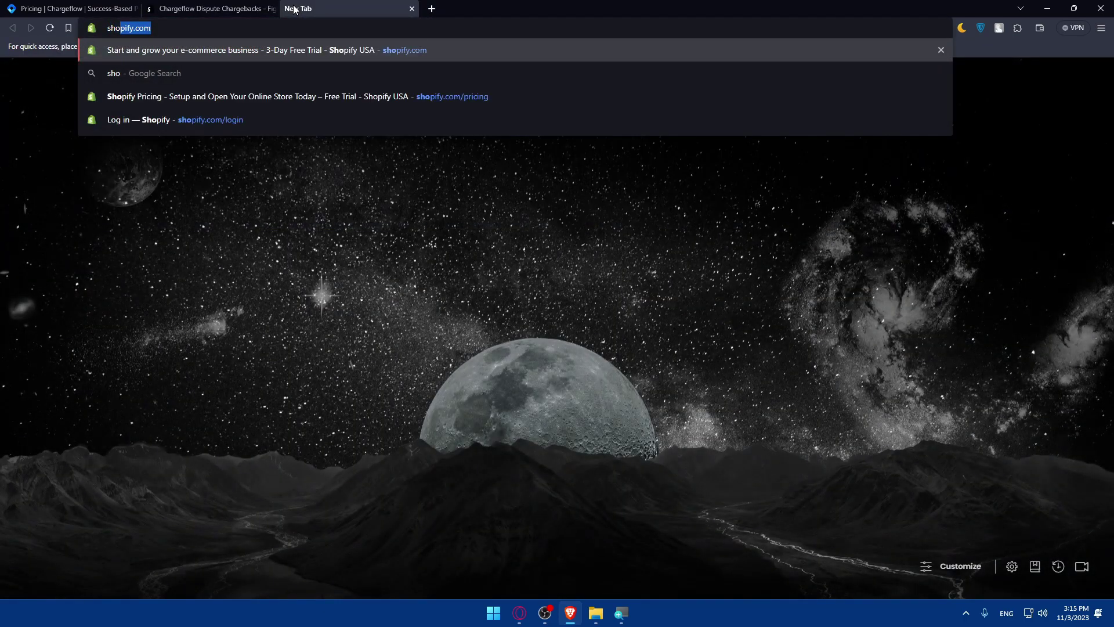
{"action": "type", "text": ".com"}
{"action": "key", "text": "Return"}
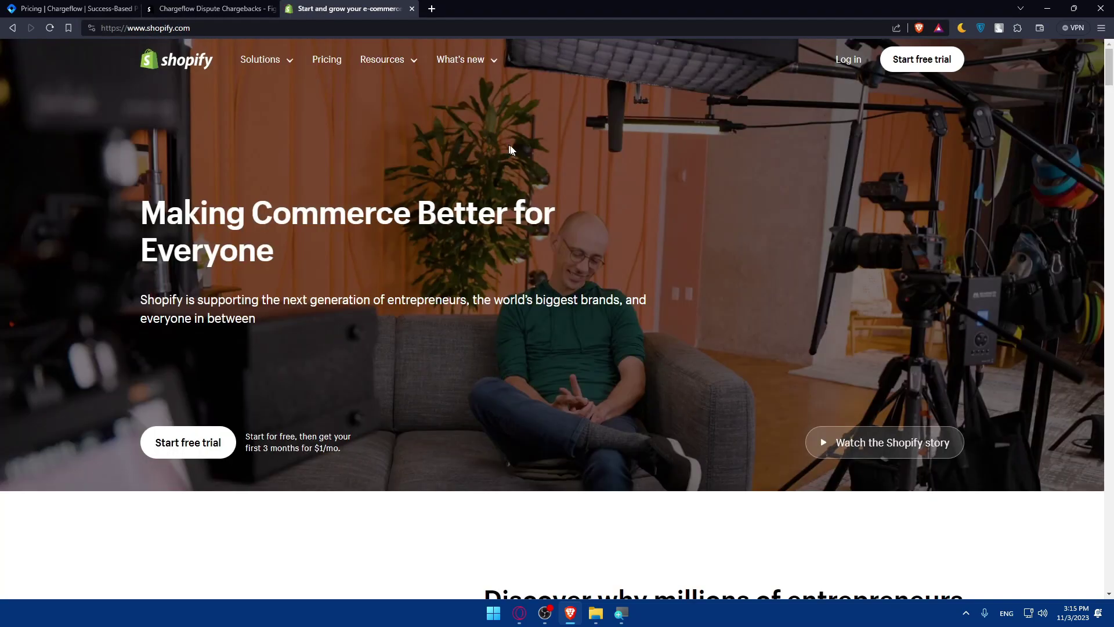
{"action": "left_click", "coordinate": [839, 67]}
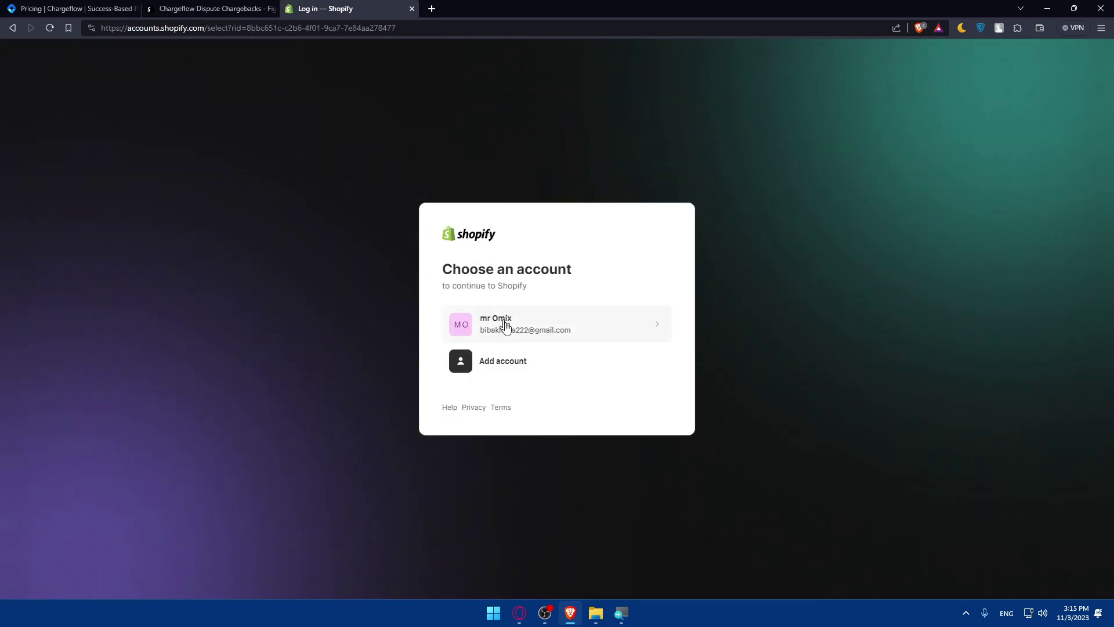
{"action": "left_click", "coordinate": [509, 330]}
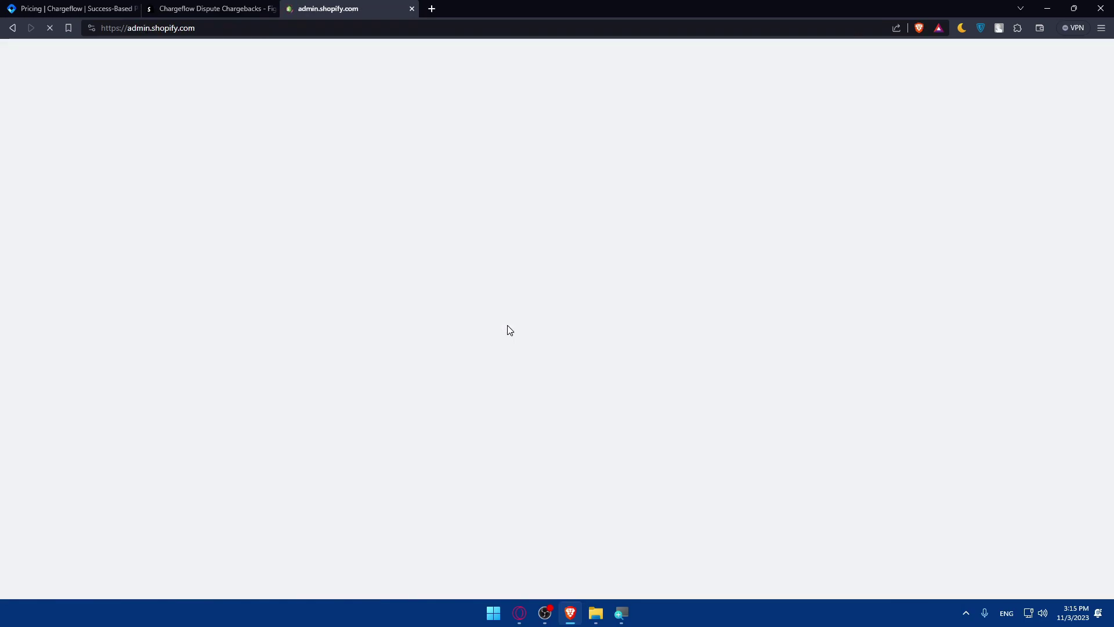
- Create a new Shopify store, skipping all setup questions, with Morocco as the business location, under the existing account
{"action": "scroll", "coordinate": [548, 302], "scroll_direction": "down", "scroll_amount": 2}
{"action": "scroll", "coordinate": [554, 360], "scroll_direction": "up", "scroll_amount": 2}
{"action": "scroll", "coordinate": [551, 348], "scroll_direction": "down", "scroll_amount": 2}
{"action": "scroll", "coordinate": [552, 359], "scroll_direction": "up", "scroll_amount": 2}
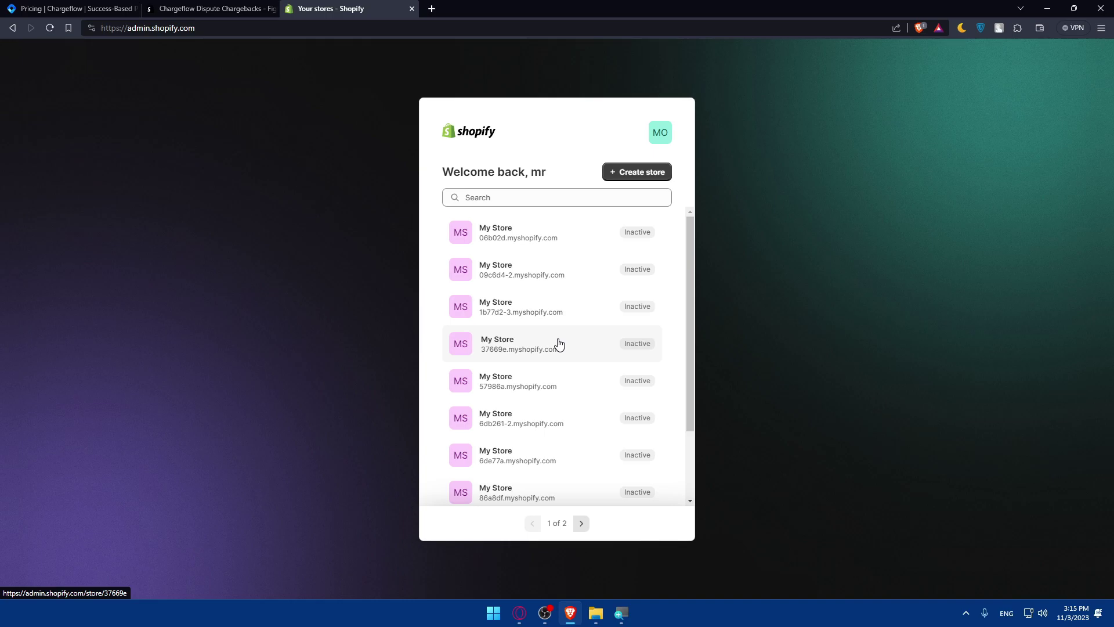
{"action": "left_click", "coordinate": [640, 176]}
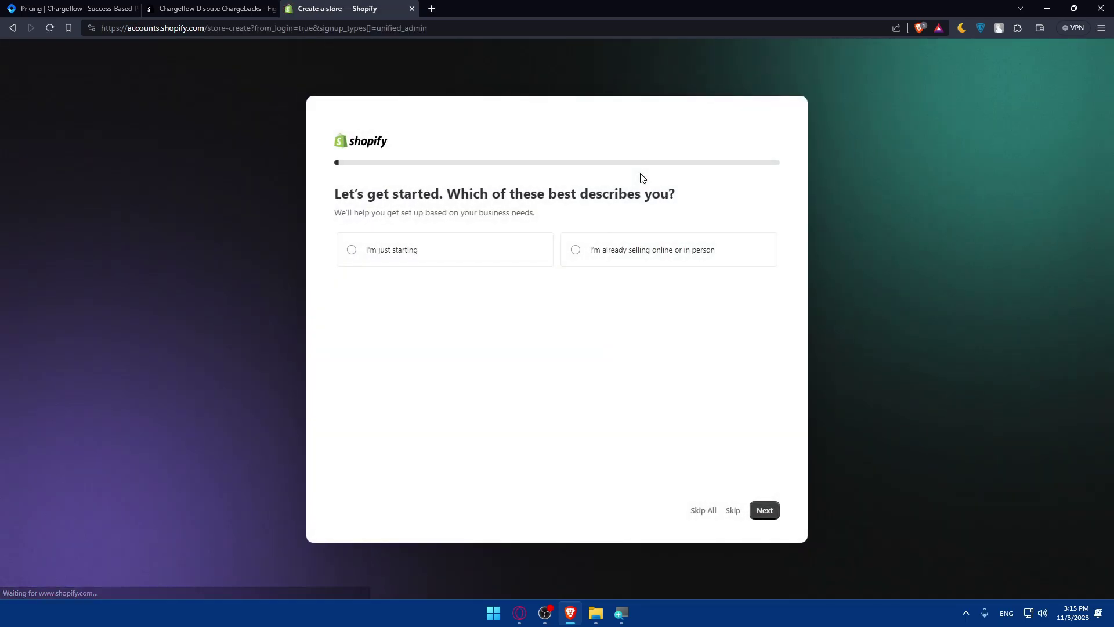
{"action": "left_click", "coordinate": [704, 501]}
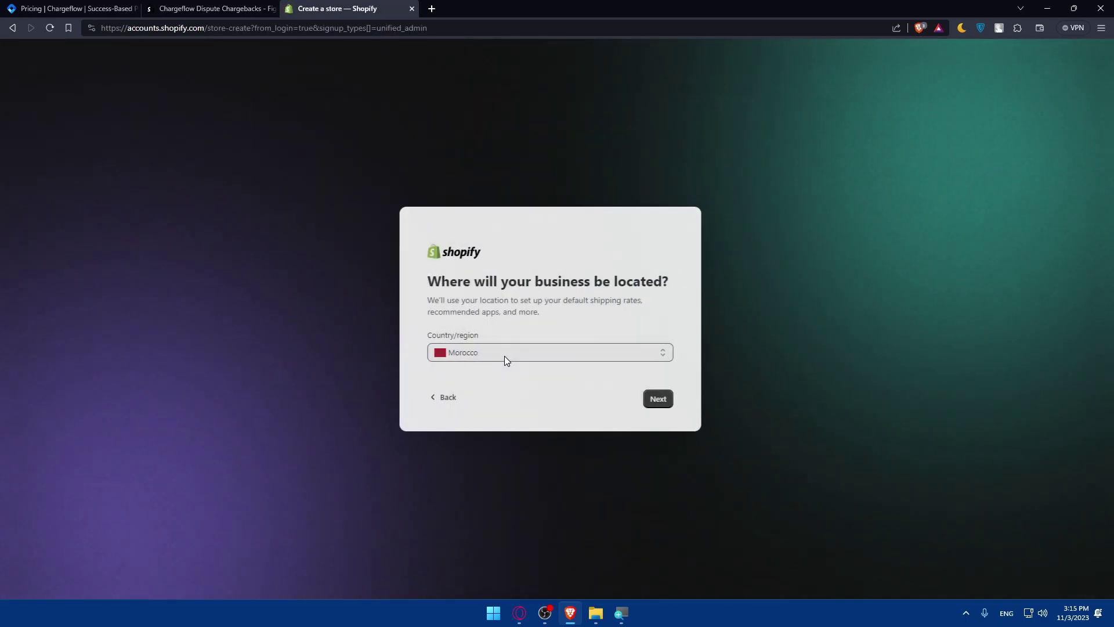
{"action": "left_click", "coordinate": [668, 399]}
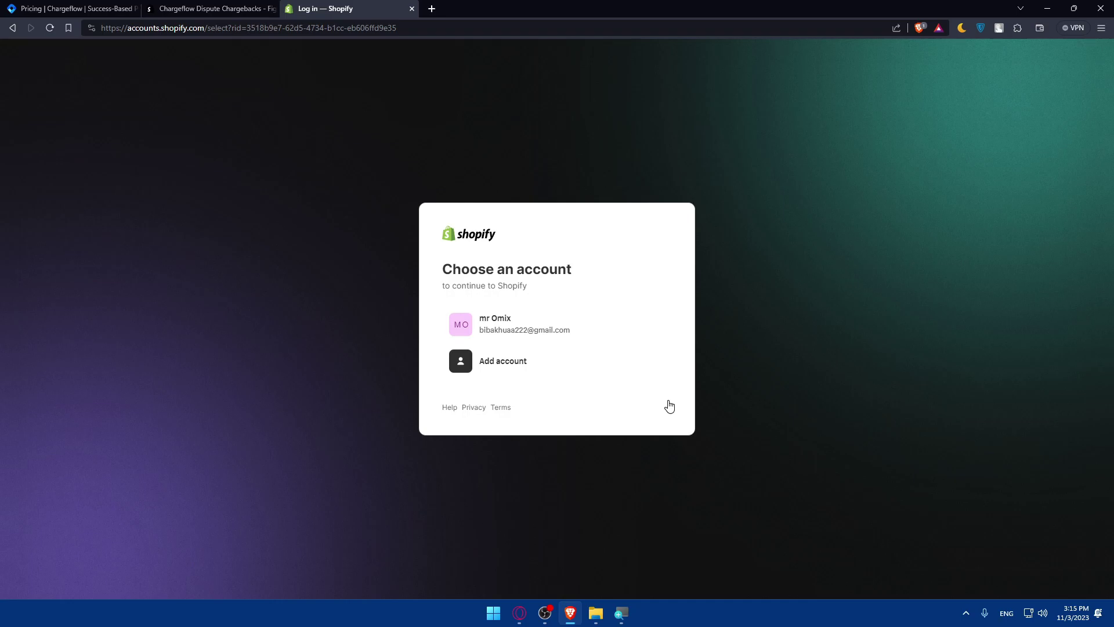
{"action": "left_click", "coordinate": [614, 334]}
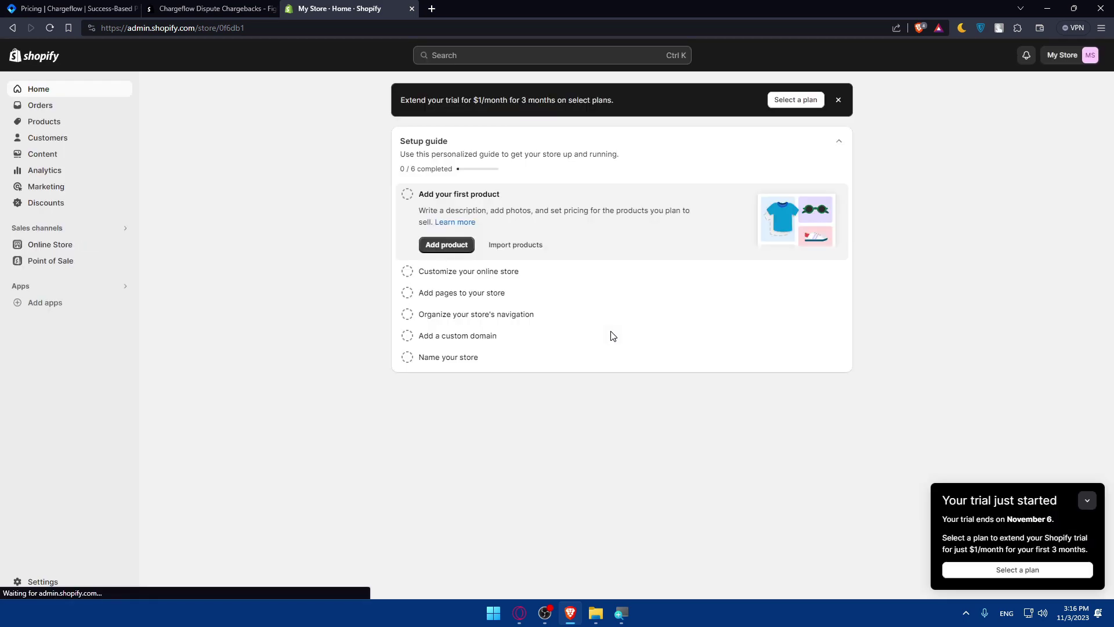
{"action": "left_click_drag", "start_coordinate": [457, 144], "coordinate": [364, 137]}
{"action": "left_click_drag", "start_coordinate": [538, 147], "coordinate": [381, 145]}
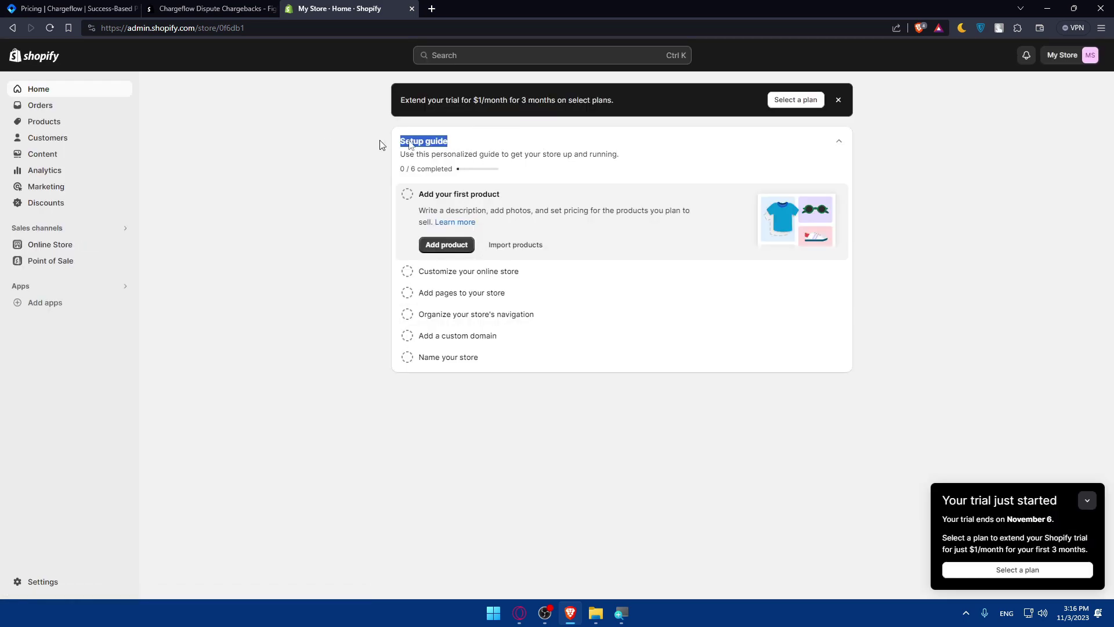
{"action": "left_click", "coordinate": [341, 160]}
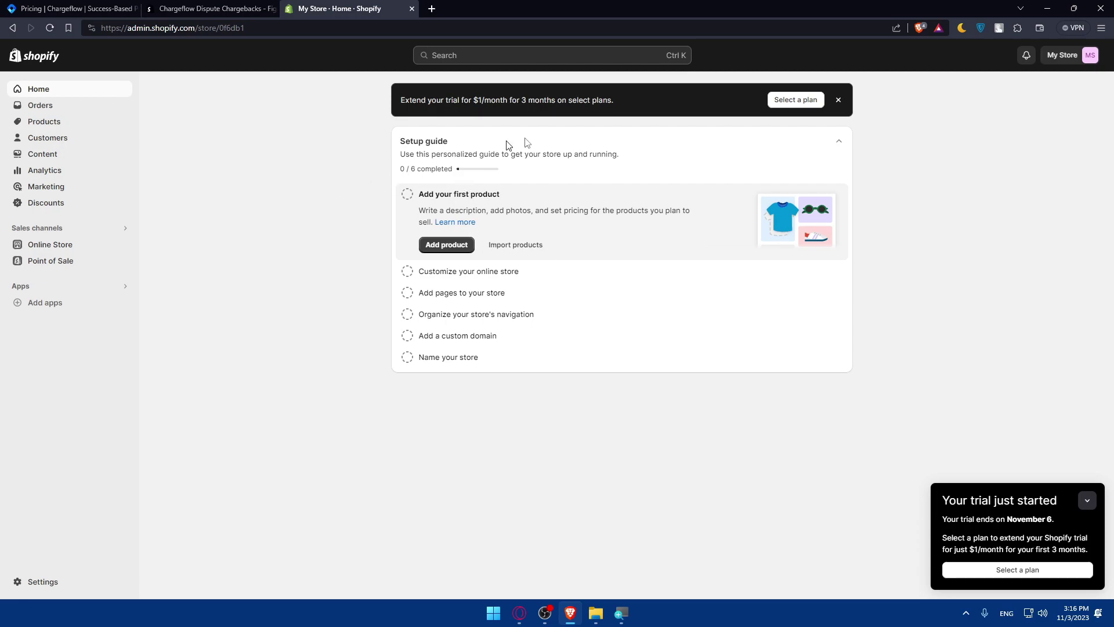
- Open the 0f6db1.myshopify.com domain in the store's domain settings and copy its address
{"action": "left_click", "coordinate": [39, 582]}
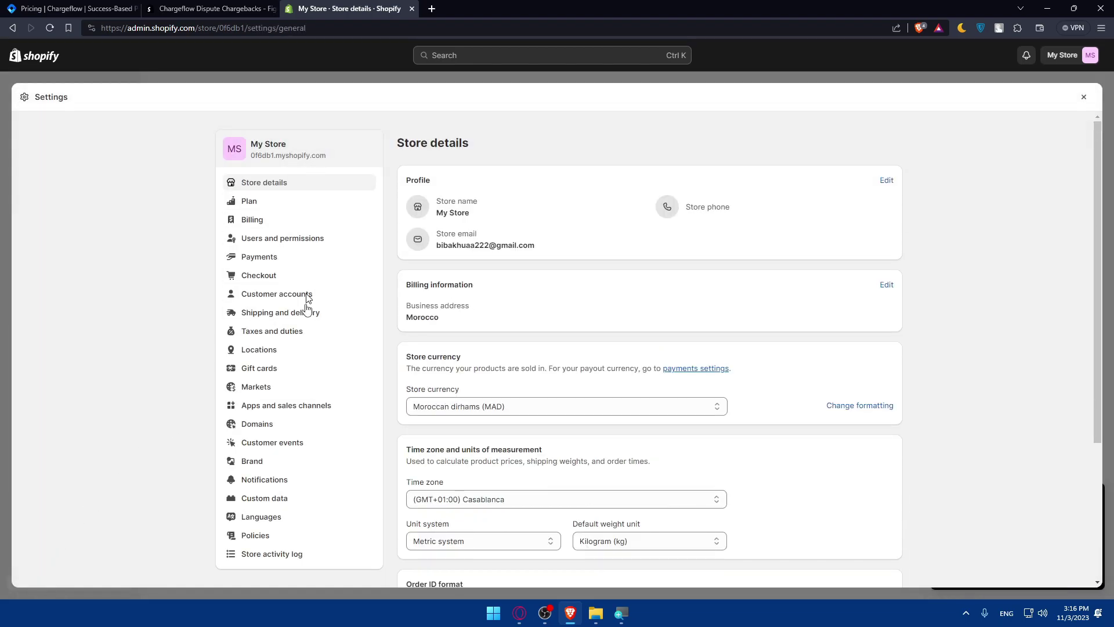
{"action": "left_click", "coordinate": [267, 423]}
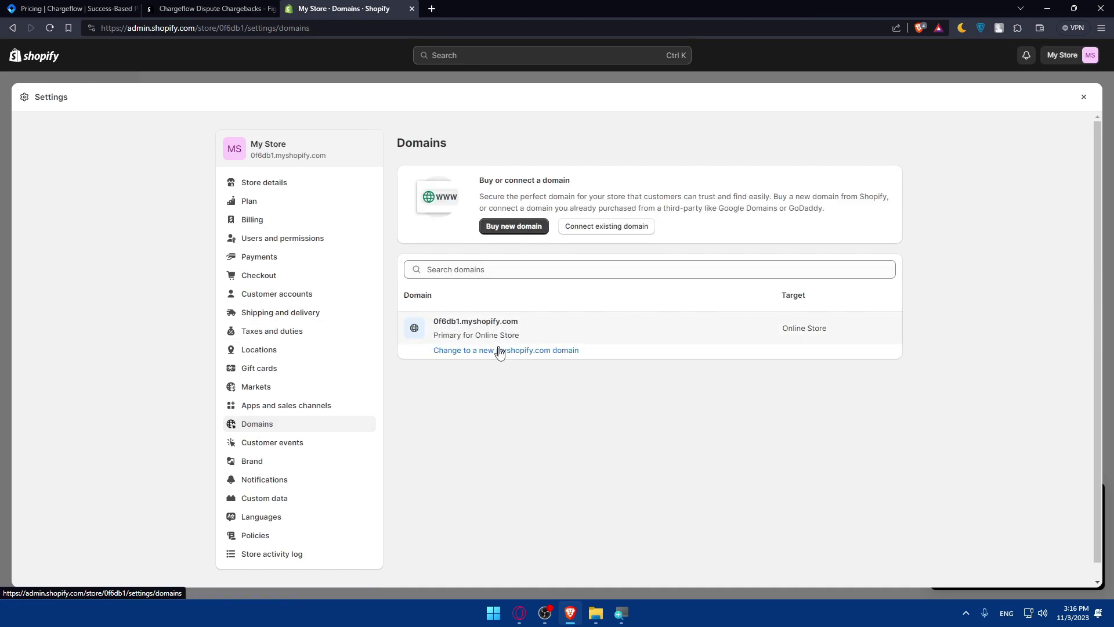
{"action": "left_click_drag", "start_coordinate": [521, 323], "coordinate": [434, 325]}
{"action": "left_click", "coordinate": [434, 325]}
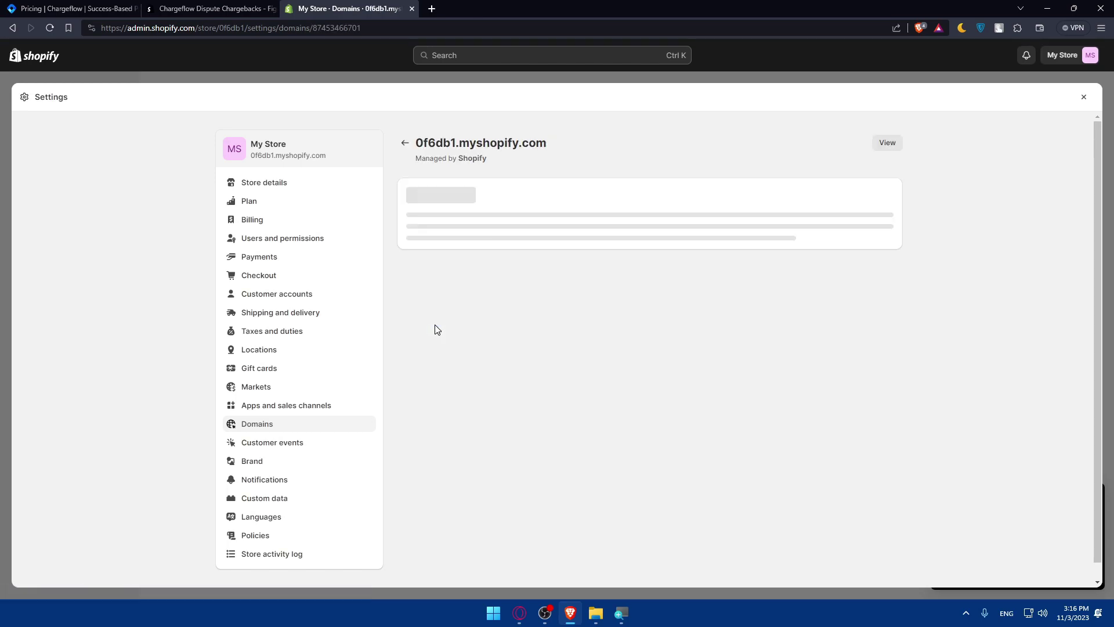
{"action": "left_click_drag", "start_coordinate": [551, 150], "coordinate": [410, 147]}
{"action": "key", "text": "ctrl+c"}
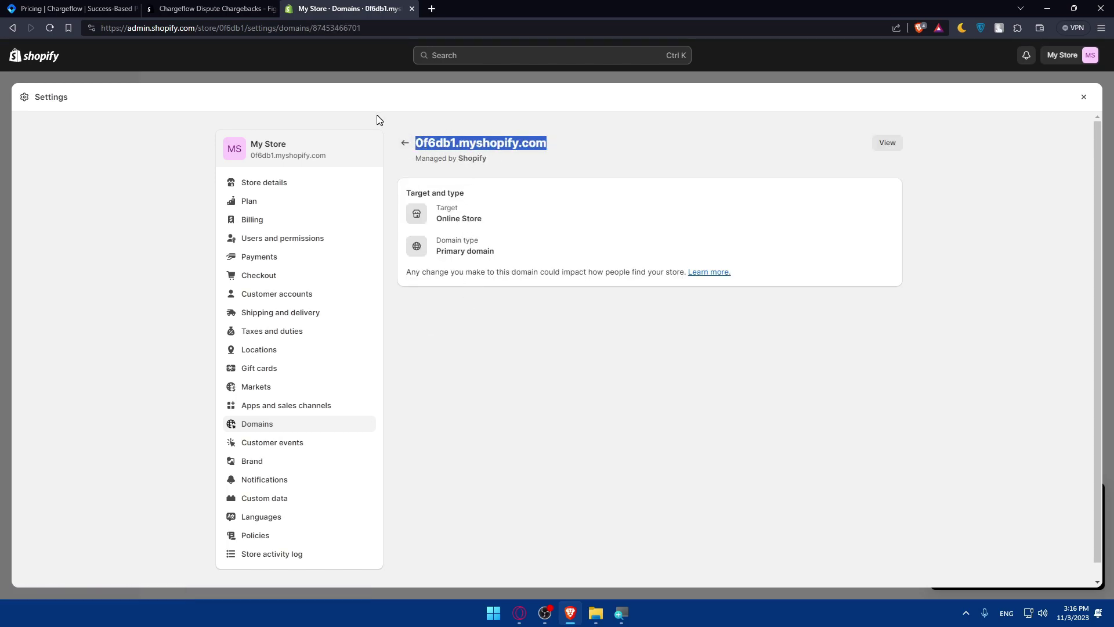
- Log in with 0f6db1.myshopify.com as the store URL and start installing Chargeflow Dispute Chargebacks from its app page
{"action": "left_click", "coordinate": [210, 8]}
{"action": "key", "text": "ctrl+v"}
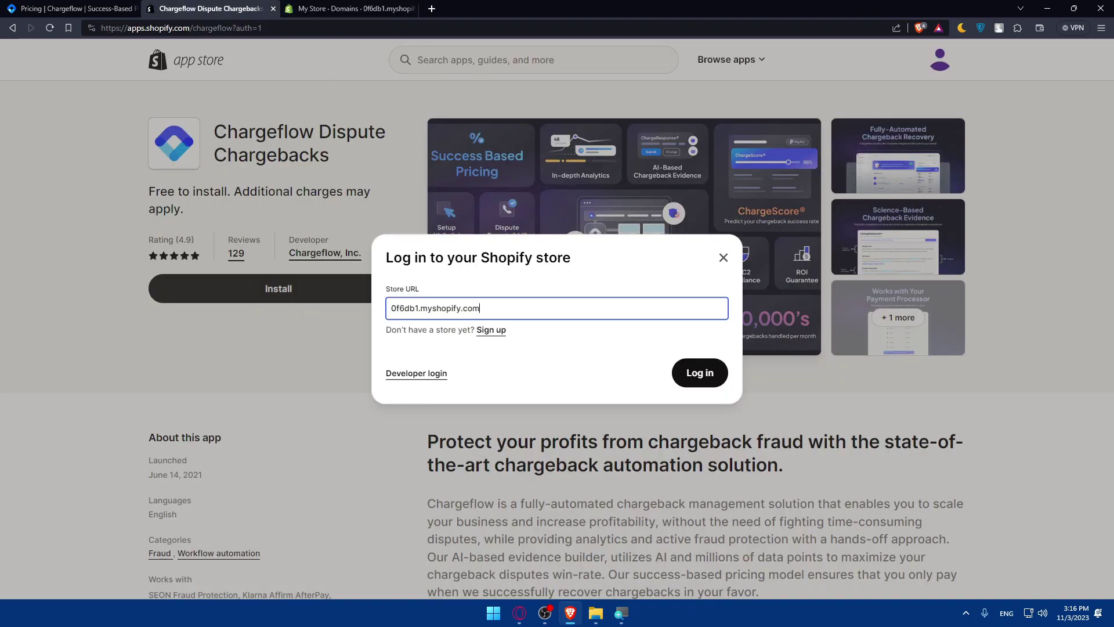
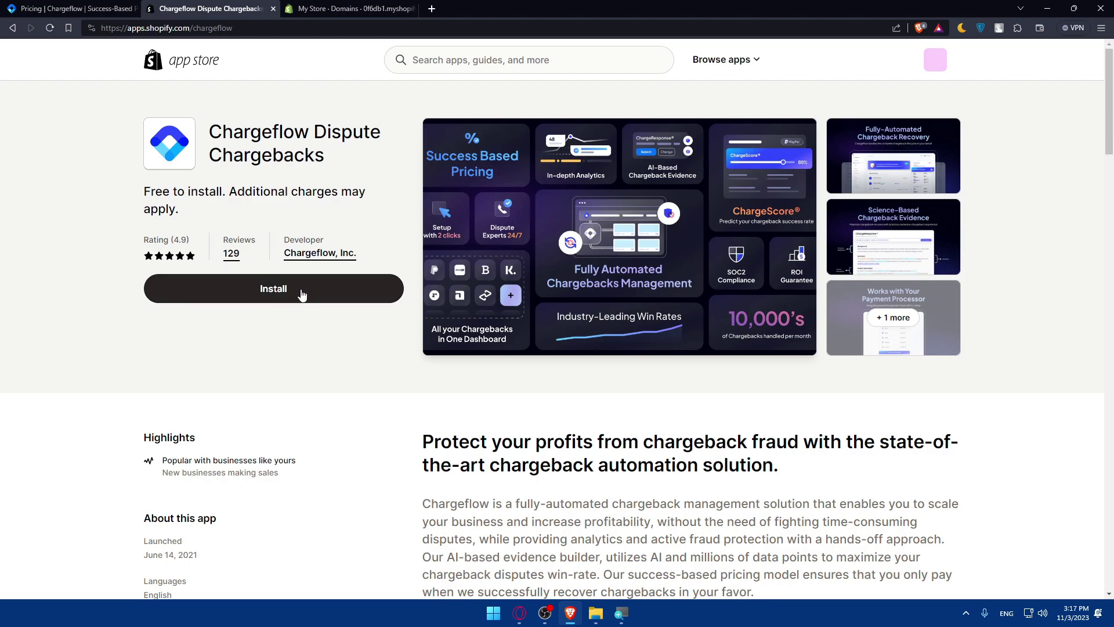
{"action": "left_click", "coordinate": [302, 295]}
- Look up "chargeflow" in the Shopify App Store from the store admin, view the Chargeflow Dispute Chargebacks listing and close it
{"action": "left_click", "coordinate": [356, 8]}
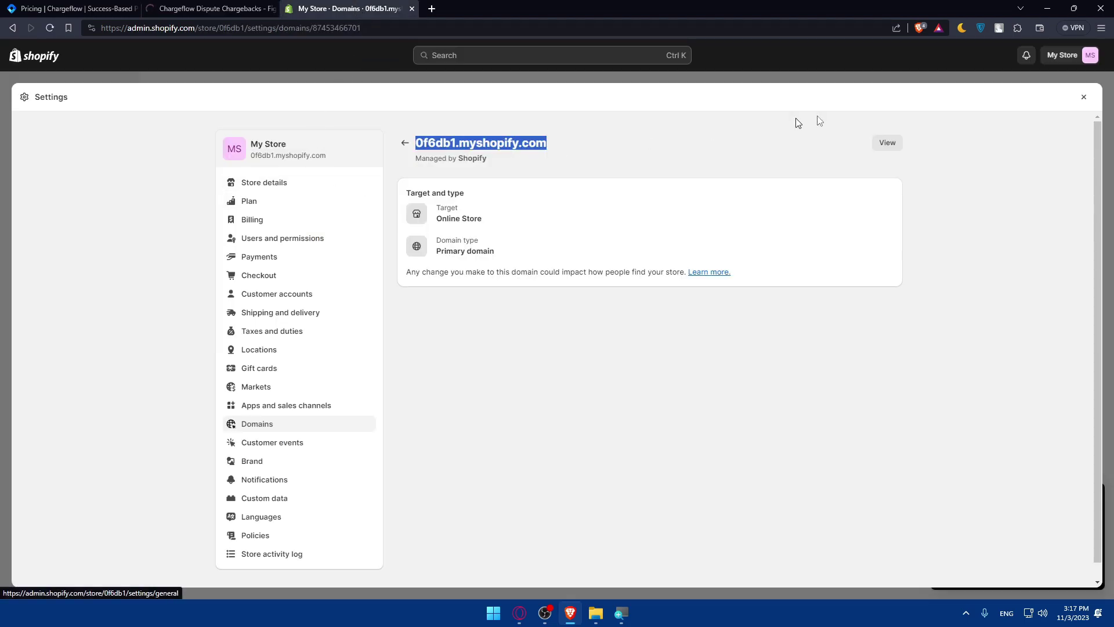
{"action": "left_click", "coordinate": [1083, 96]}
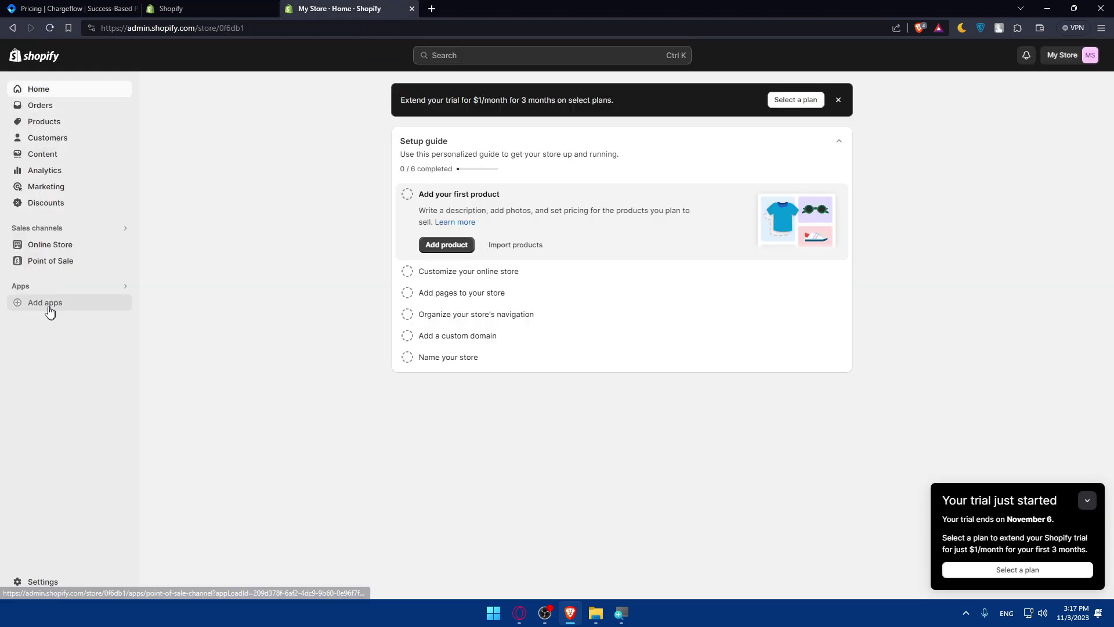
{"action": "left_click", "coordinate": [46, 302]}
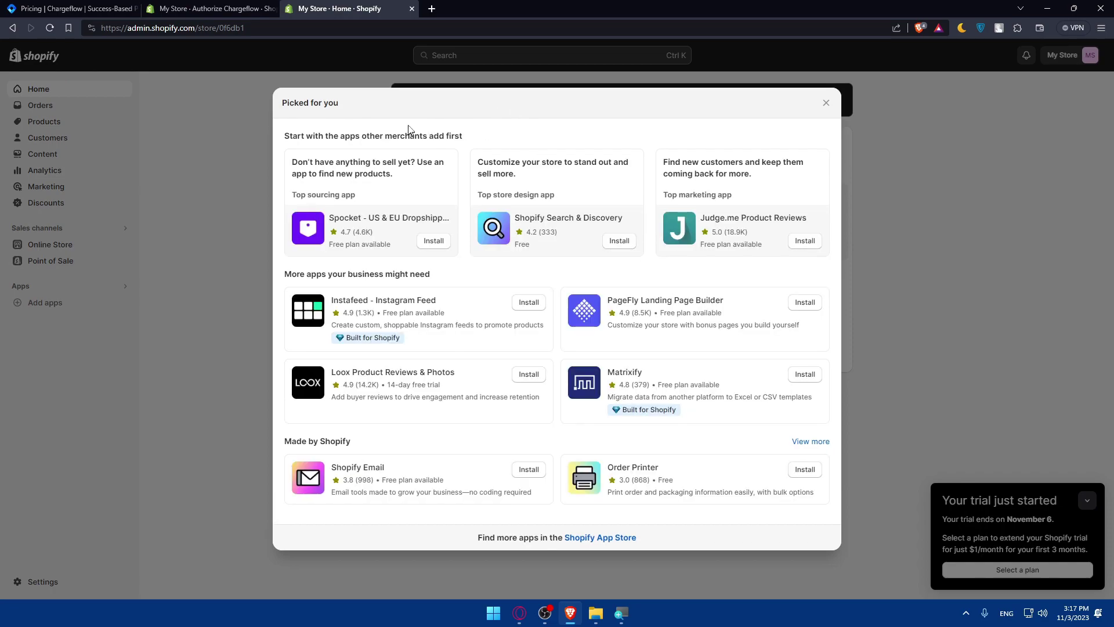
{"action": "left_click", "coordinate": [591, 537]}
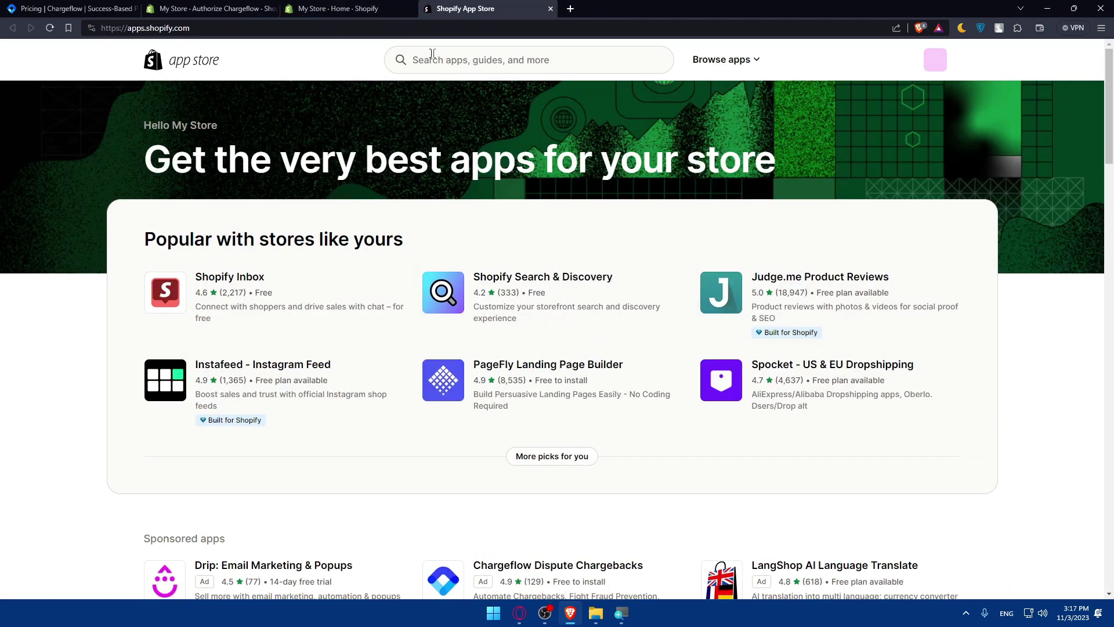
{"action": "left_click", "coordinate": [435, 59]}
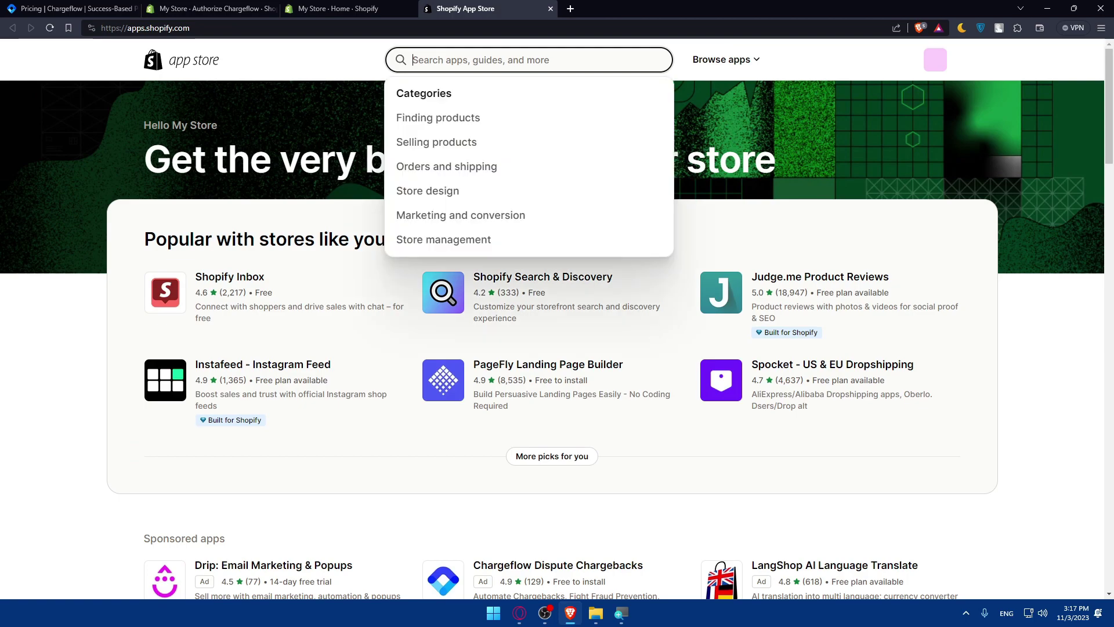
{"action": "type", "text": "chargeflow"}
{"action": "key", "text": "Return"}
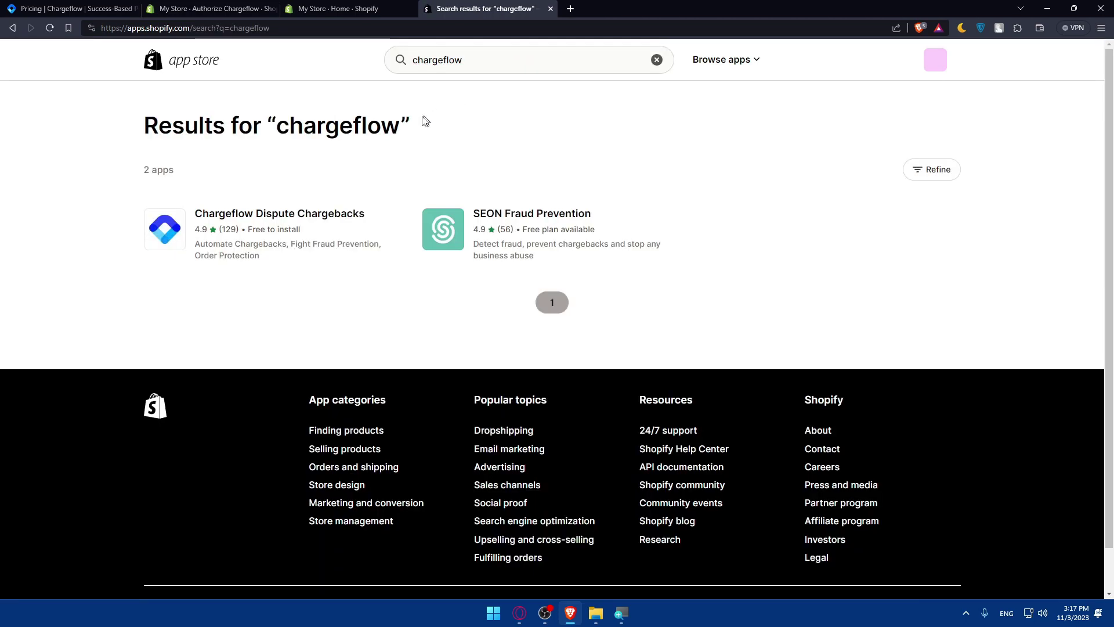
{"action": "left_click", "coordinate": [249, 220]}
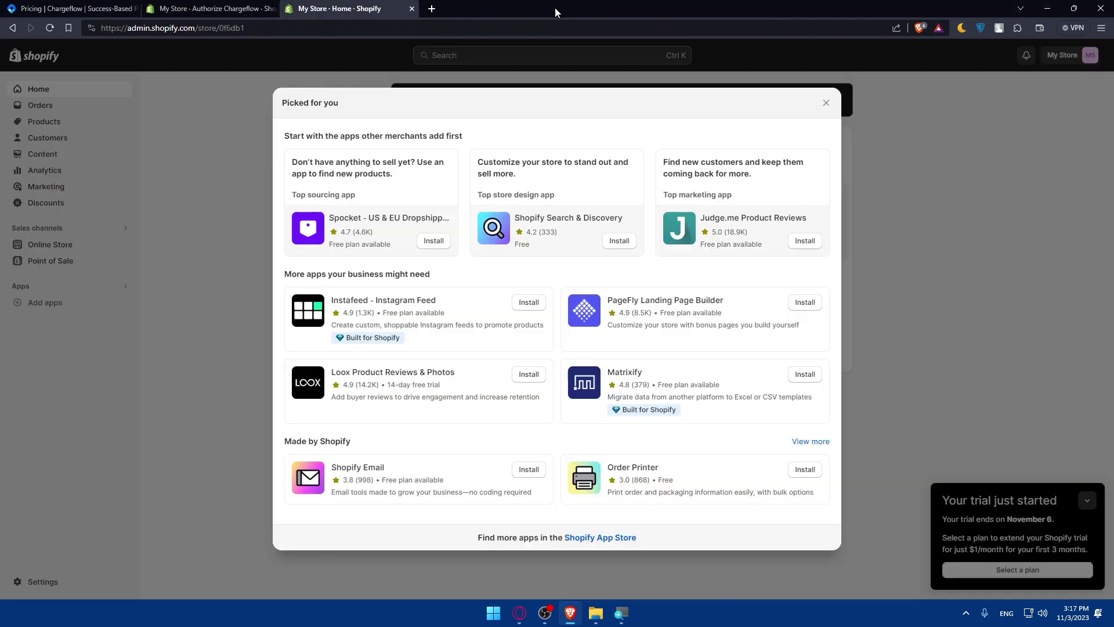
{"action": "left_click", "coordinate": [550, 9]}
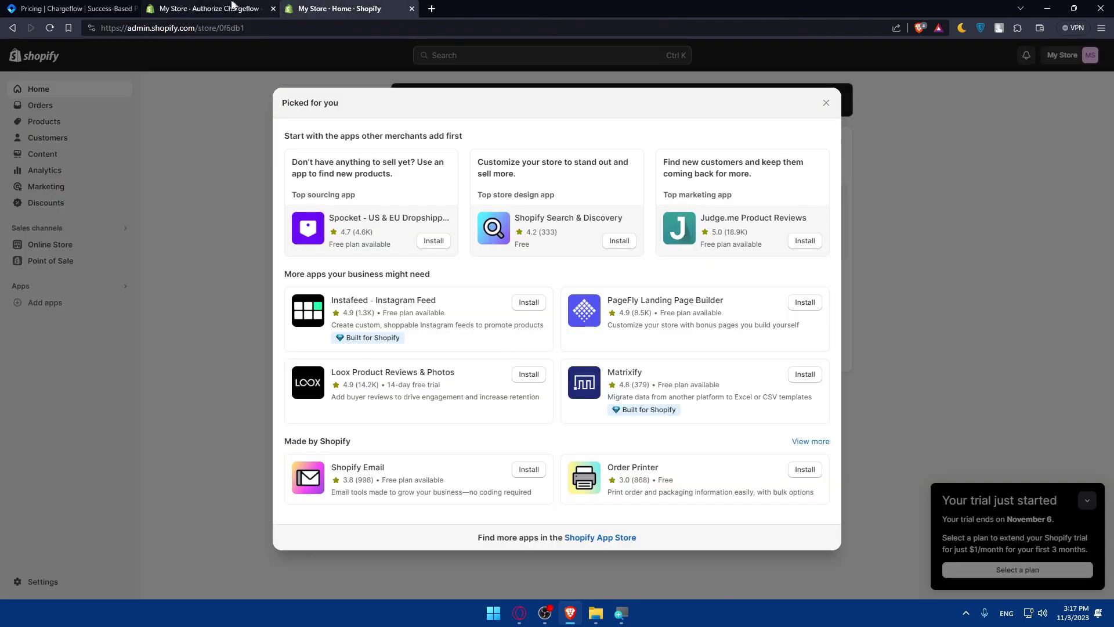
- Authorize the Chargeflow app installation on My Store and continue to the Chargeflow dashboard without connecting any payment integrations
{"action": "left_click", "coordinate": [219, 9]}
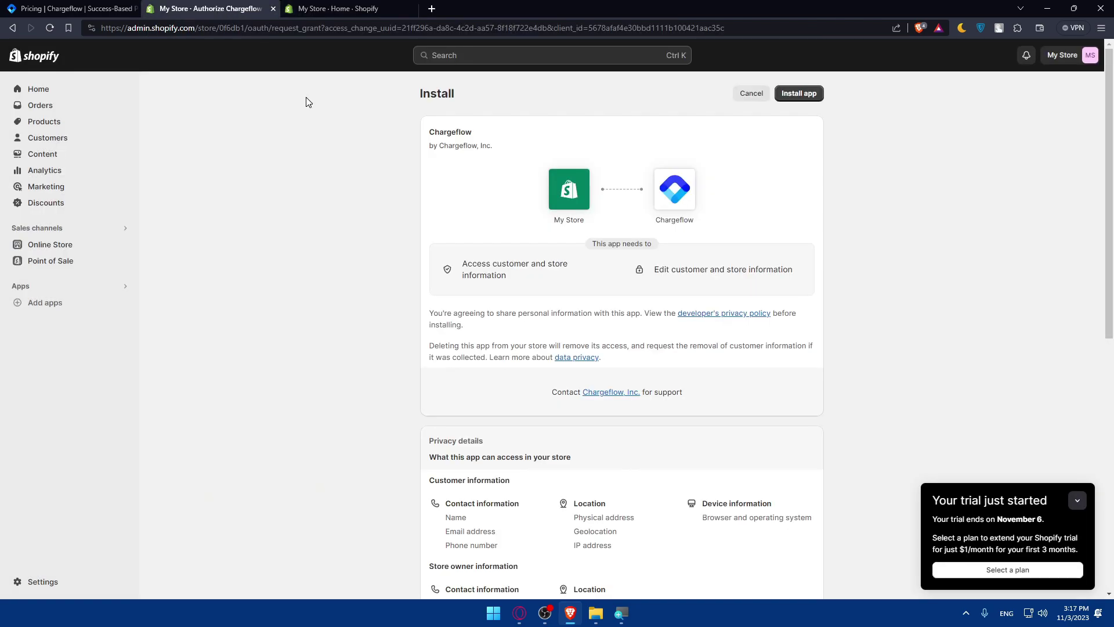
{"action": "left_click", "coordinate": [795, 96]}
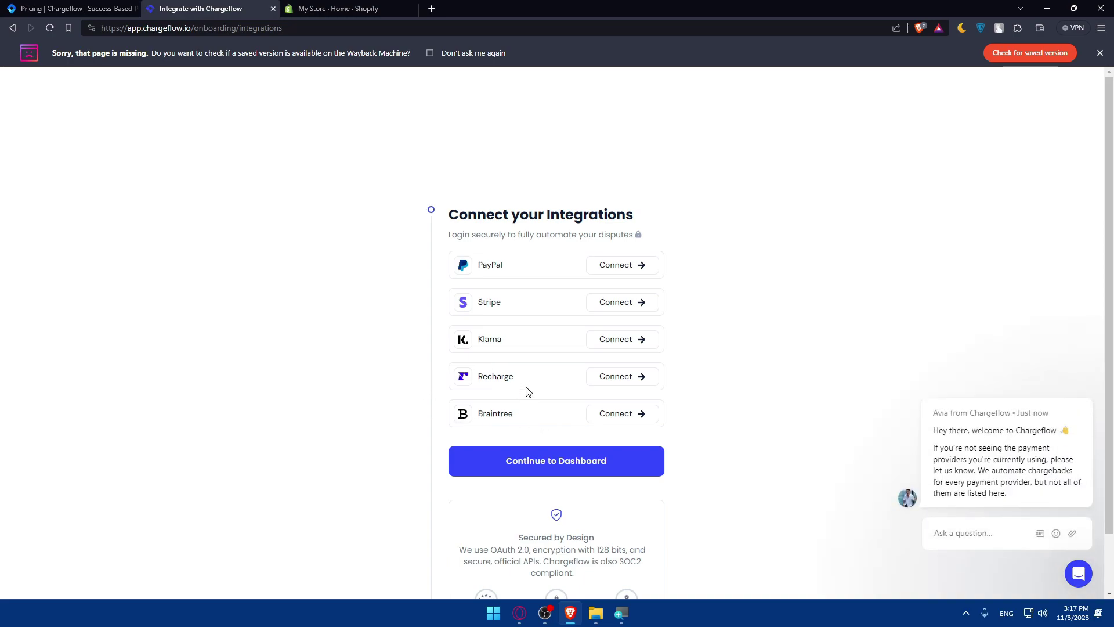
{"action": "scroll", "coordinate": [526, 390], "scroll_direction": "down", "scroll_amount": 1}
{"action": "left_click", "coordinate": [552, 398]}
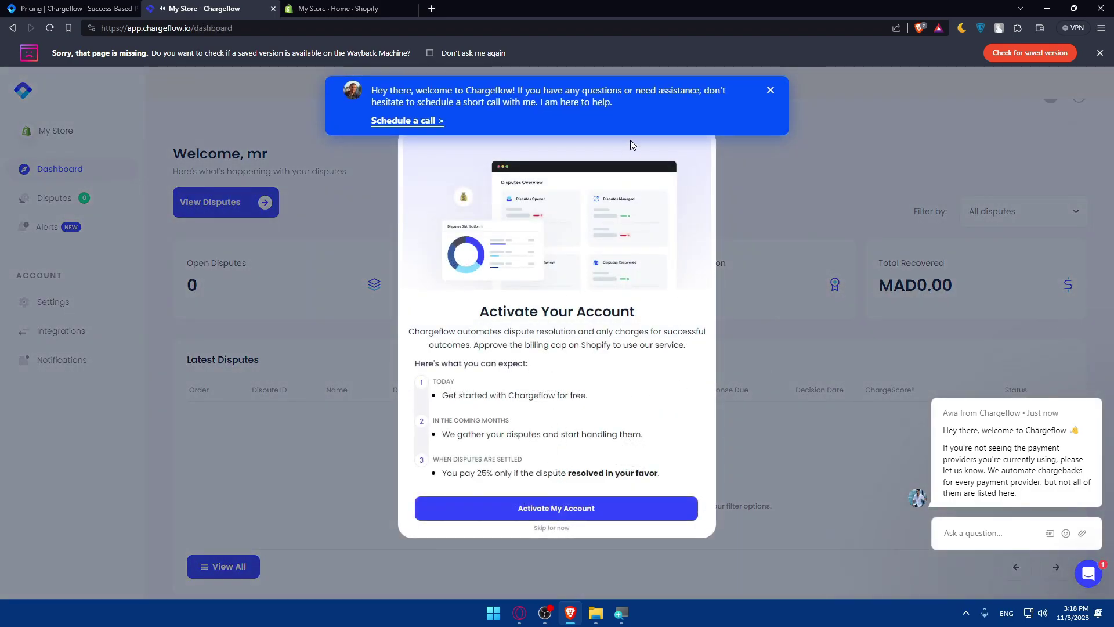
- Dismiss the schedule-a-call banner and skip account activation for now, acknowledging the dispute risk
{"action": "left_click", "coordinate": [770, 89]}
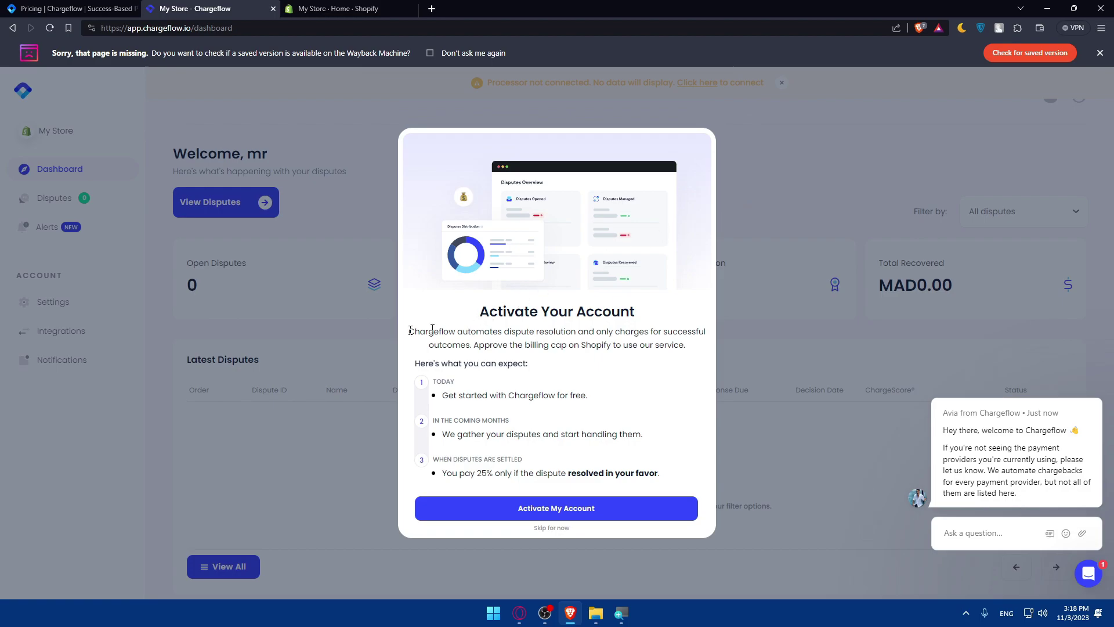
{"action": "left_click_drag", "start_coordinate": [479, 312], "coordinate": [659, 309]}
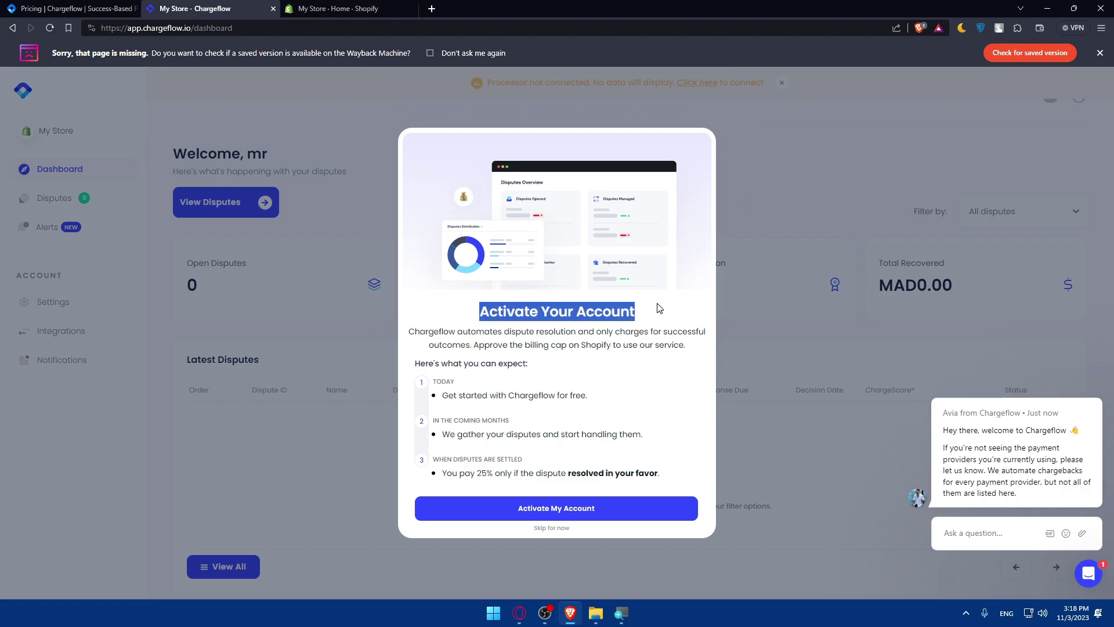
{"action": "left_click", "coordinate": [659, 310]}
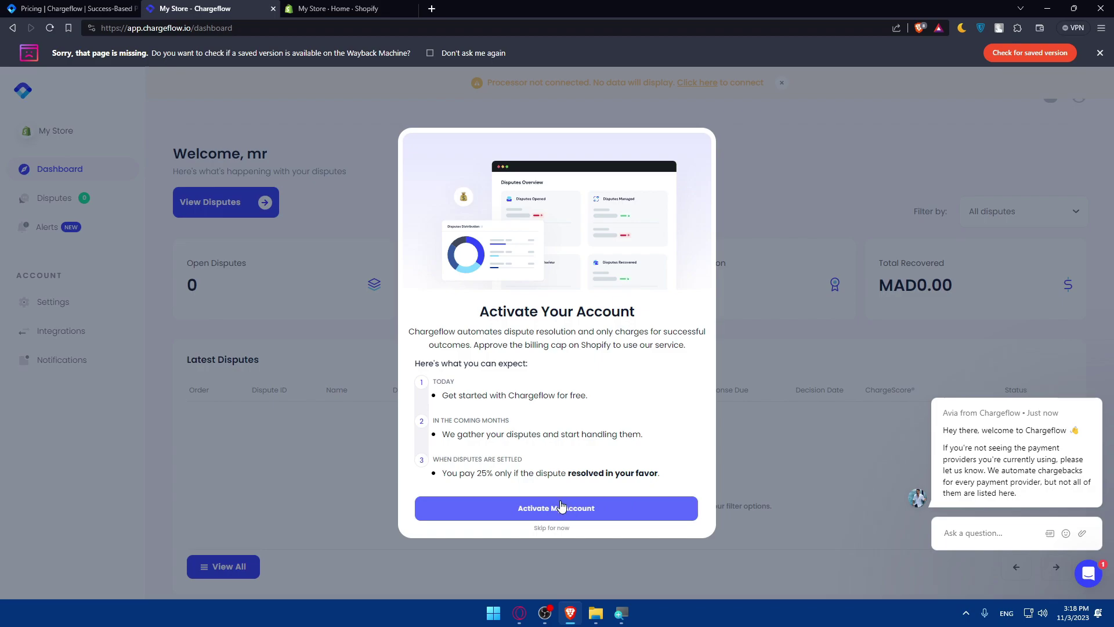
{"action": "left_click", "coordinate": [563, 530]}
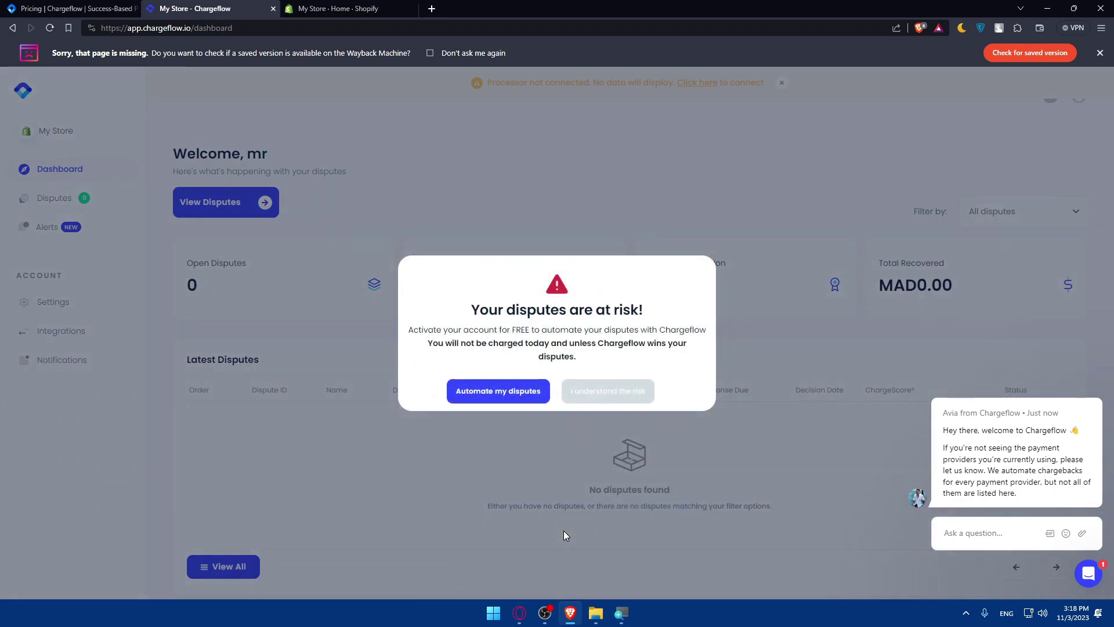
{"action": "left_click", "coordinate": [584, 396]}
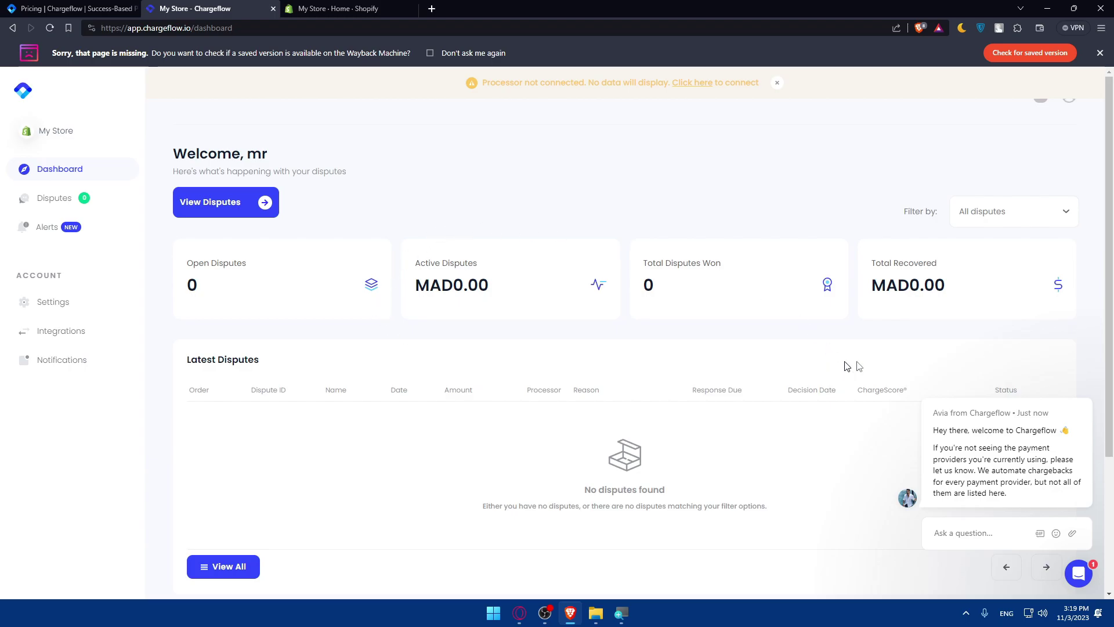
- Read the Chargeflow welcome message in the support chat's messages and close the chat
{"action": "left_click", "coordinate": [1077, 580]}
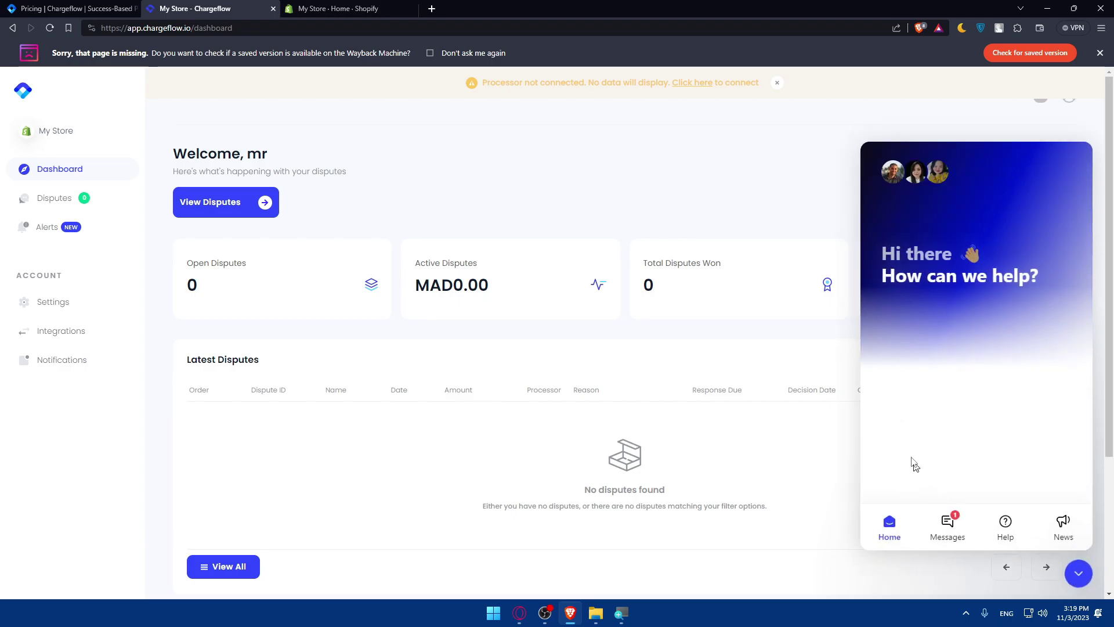
{"action": "left_click", "coordinate": [962, 529]}
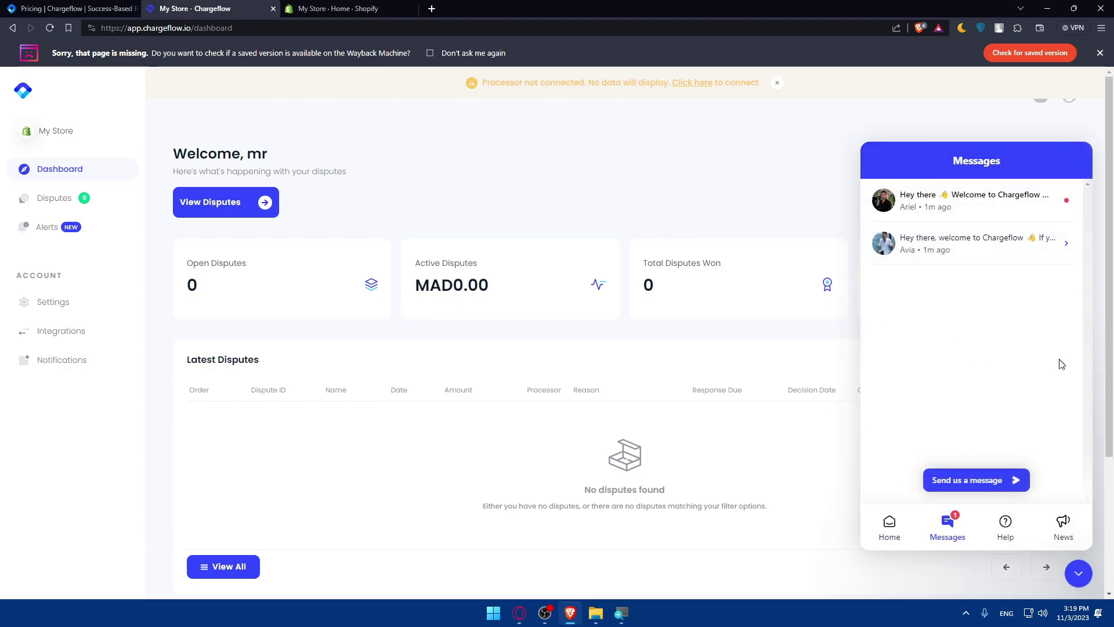
{"action": "left_click", "coordinate": [1072, 575]}
{"action": "left_click", "coordinate": [1069, 576]}
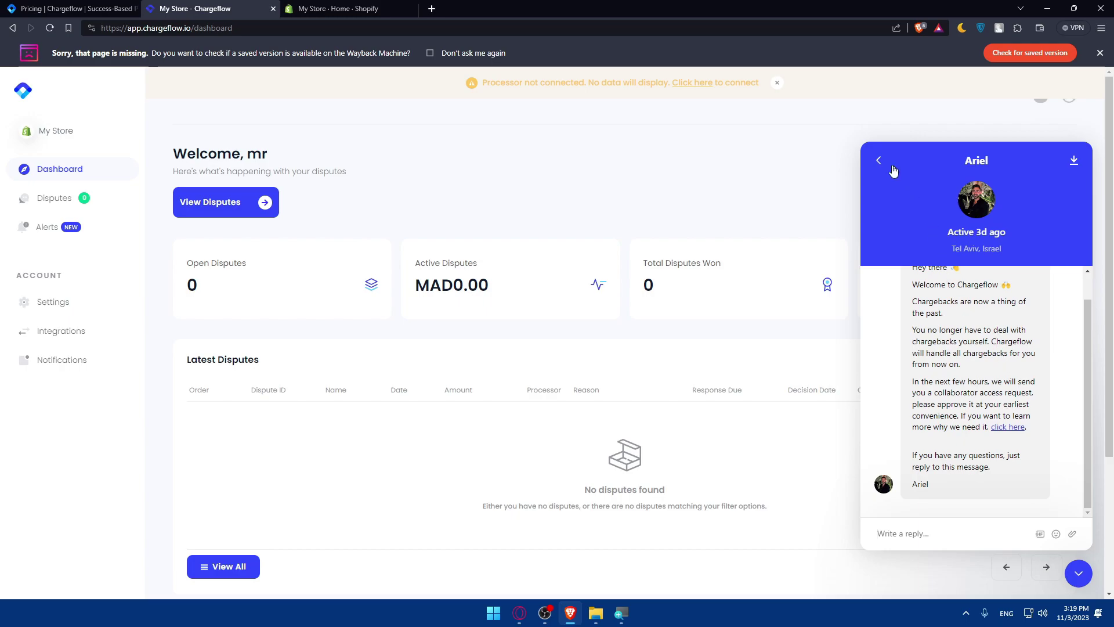
{"action": "left_click", "coordinate": [878, 161]}
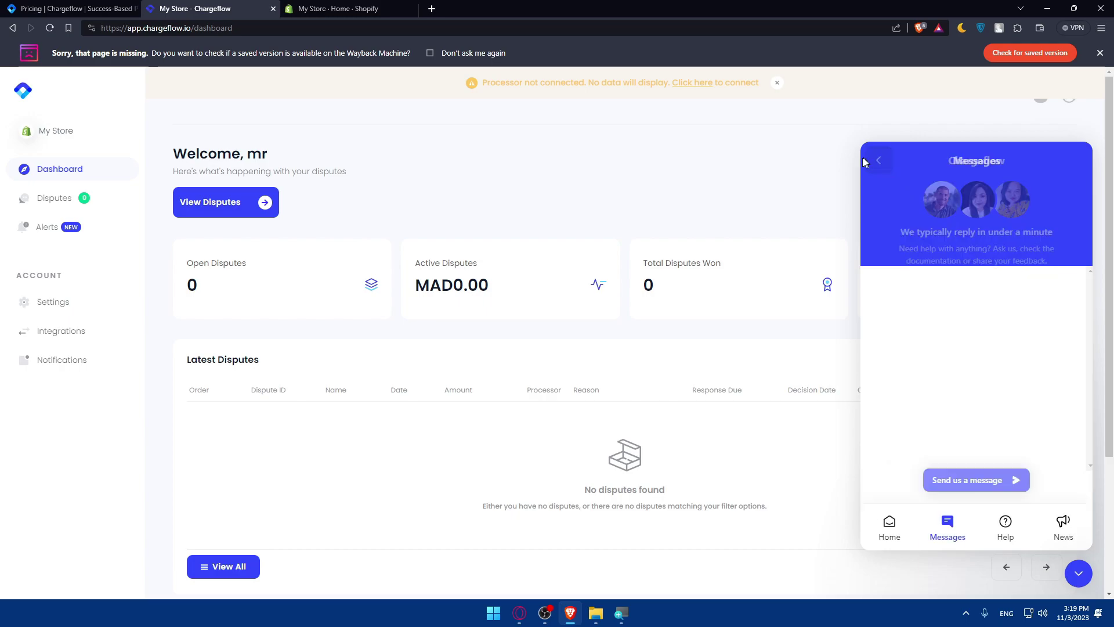
{"action": "left_click", "coordinate": [1079, 575]}
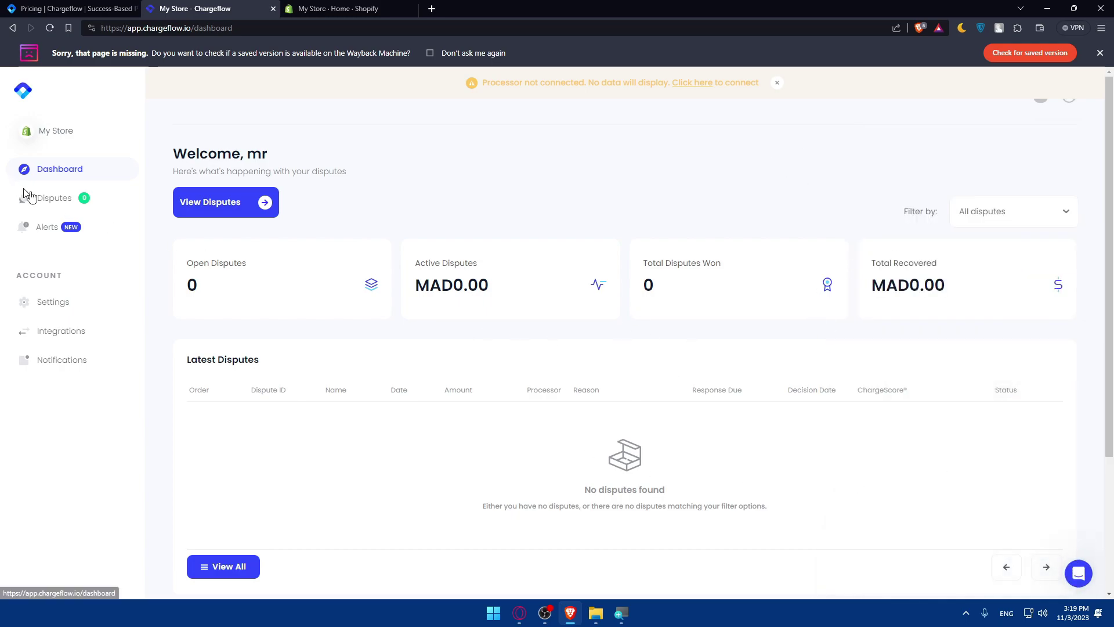
- Examine the Disputes and Alerts pages, and review the platform, payment processor and data enrichment options under Integrations
{"action": "left_click", "coordinate": [54, 199]}
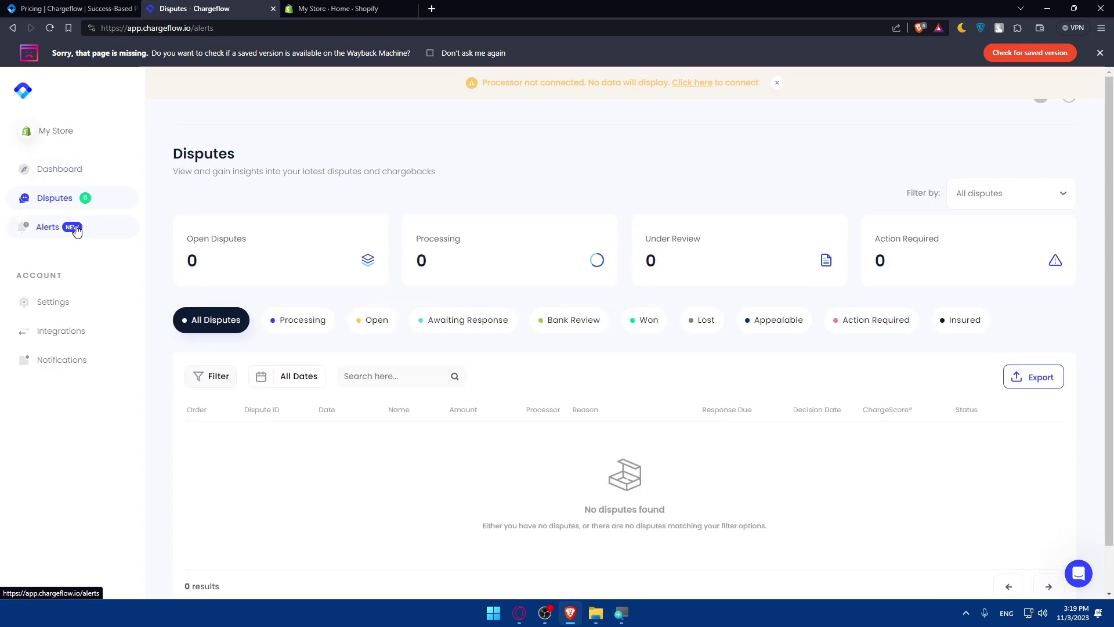
{"action": "left_click", "coordinate": [82, 226]}
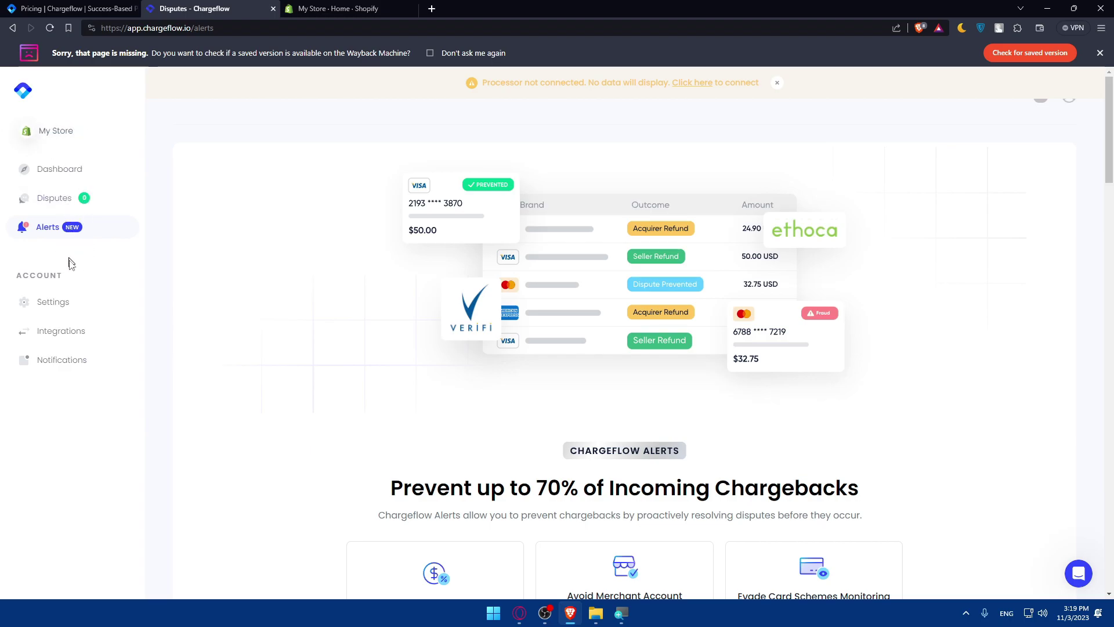
{"action": "left_click", "coordinate": [64, 331]}
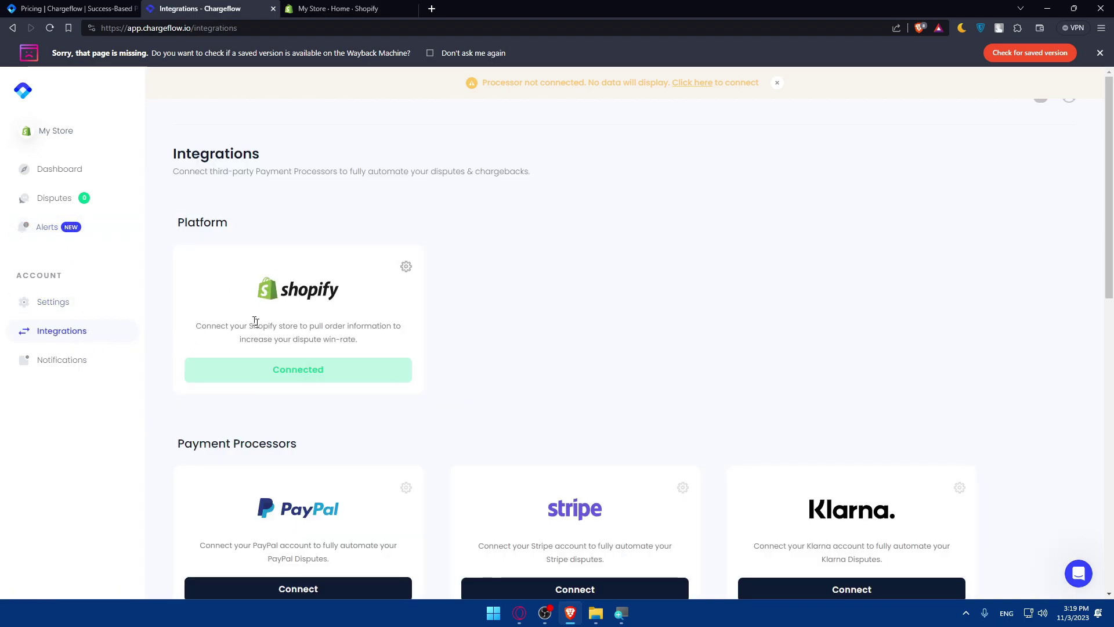
{"action": "scroll", "coordinate": [341, 353], "scroll_direction": "down", "scroll_amount": 6}
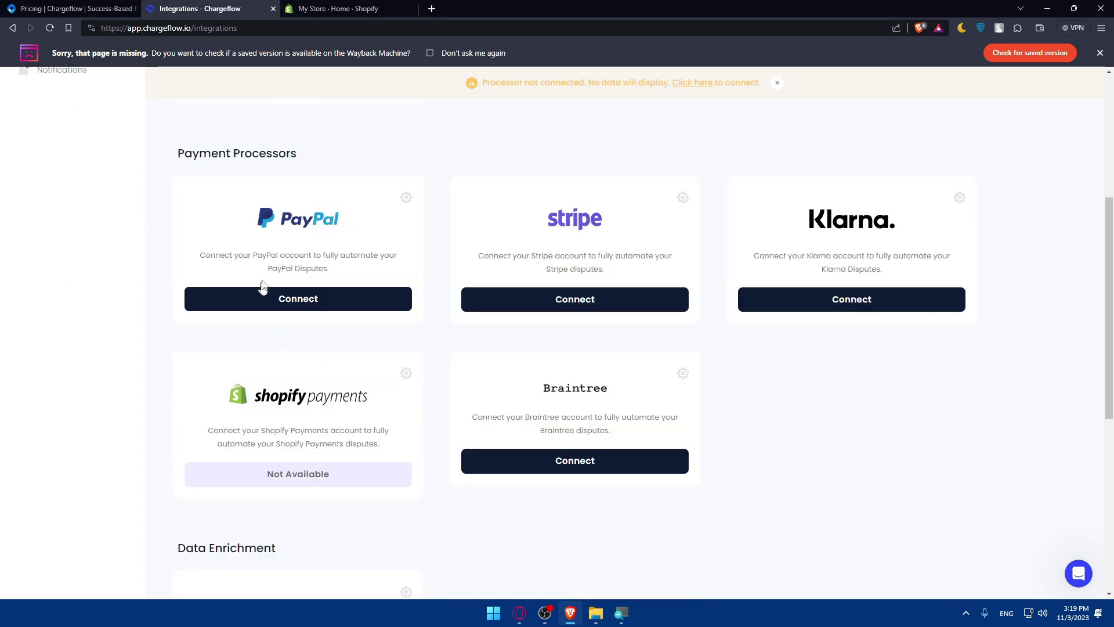
{"action": "scroll", "coordinate": [266, 276], "scroll_direction": "down", "scroll_amount": 5}
{"action": "scroll", "coordinate": [267, 276], "scroll_direction": "up", "scroll_amount": 12}
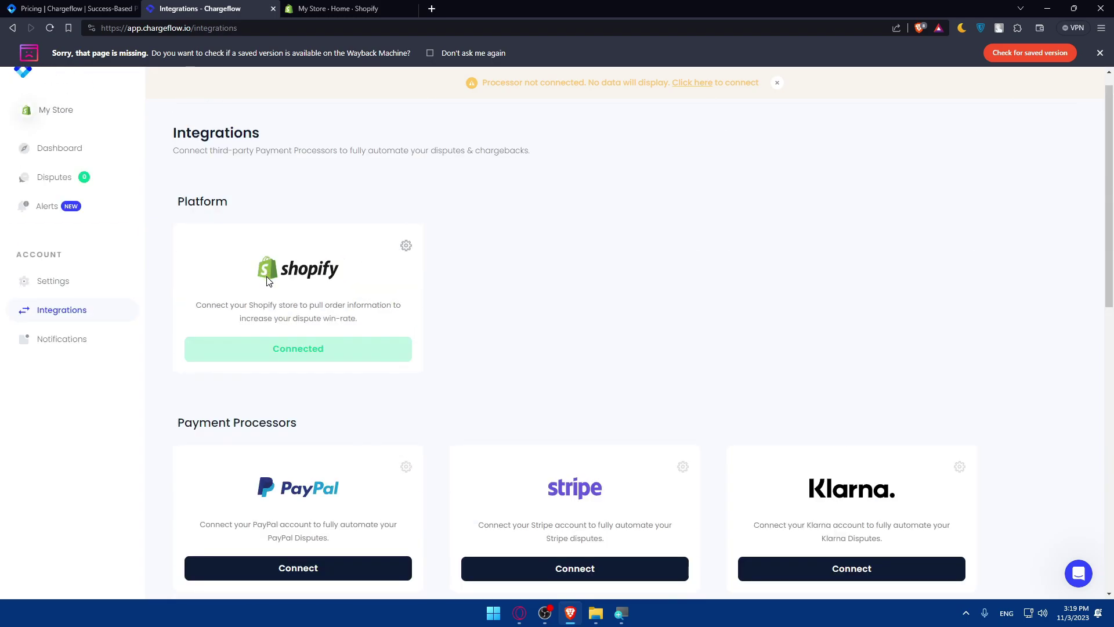
{"action": "scroll", "coordinate": [266, 276], "scroll_direction": "down", "scroll_amount": 8}
{"action": "scroll", "coordinate": [391, 350], "scroll_direction": "up", "scroll_amount": 8}
{"action": "scroll", "coordinate": [391, 378], "scroll_direction": "down", "scroll_amount": 3}
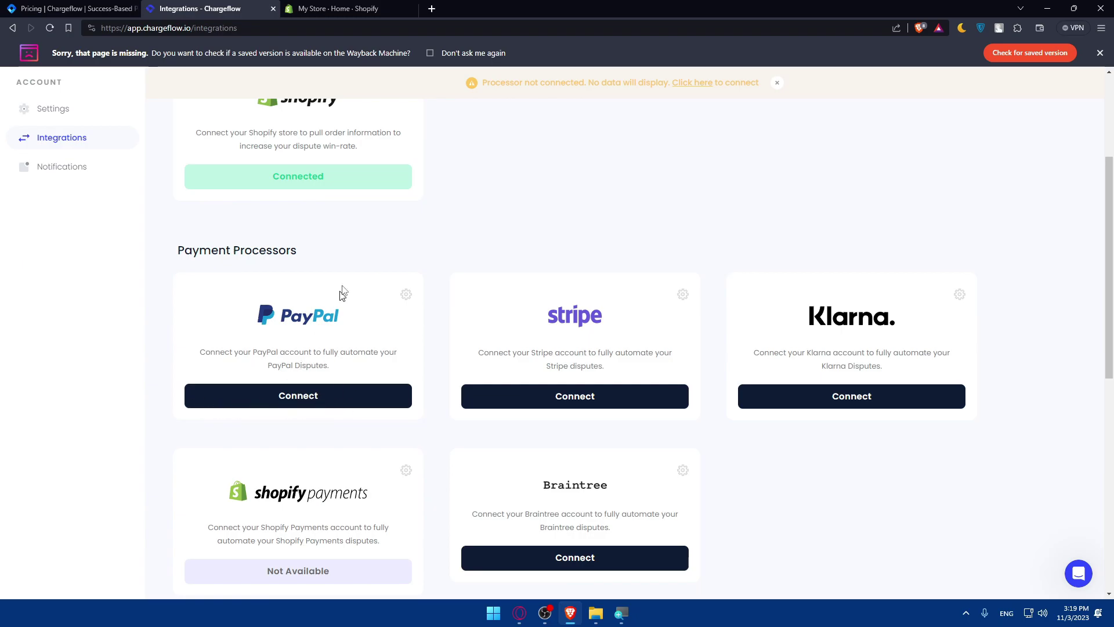
{"action": "scroll", "coordinate": [304, 368], "scroll_direction": "up", "scroll_amount": 3}
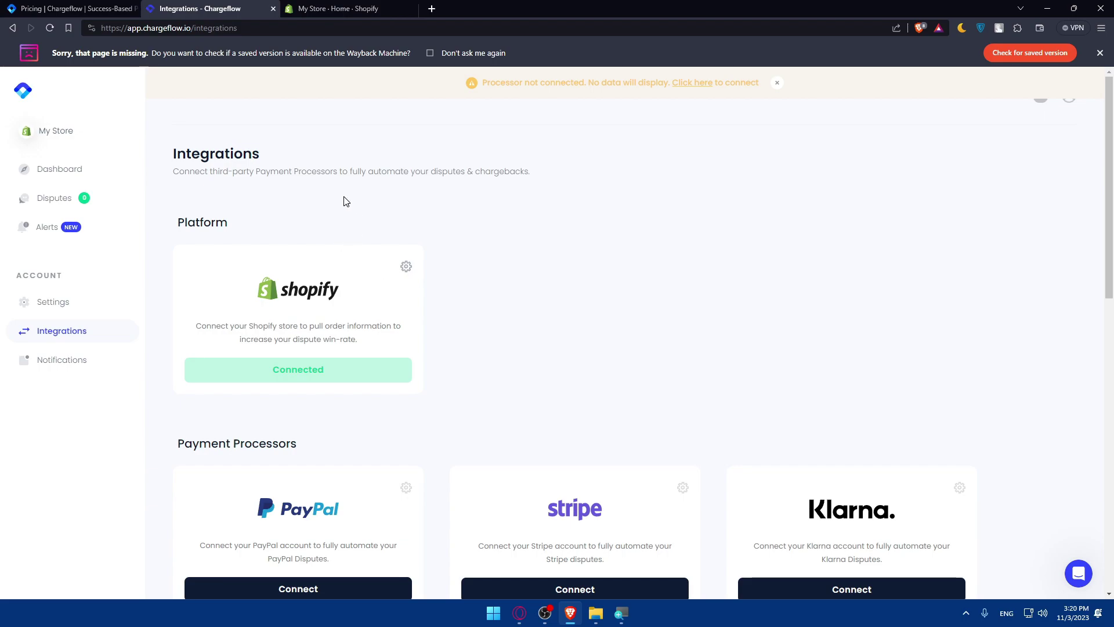
- Dismiss the app suggestions in the Shopify admin and close all Shopify and Chargeflow tabs, leaving an empty new tab
{"action": "left_click", "coordinate": [347, 4]}
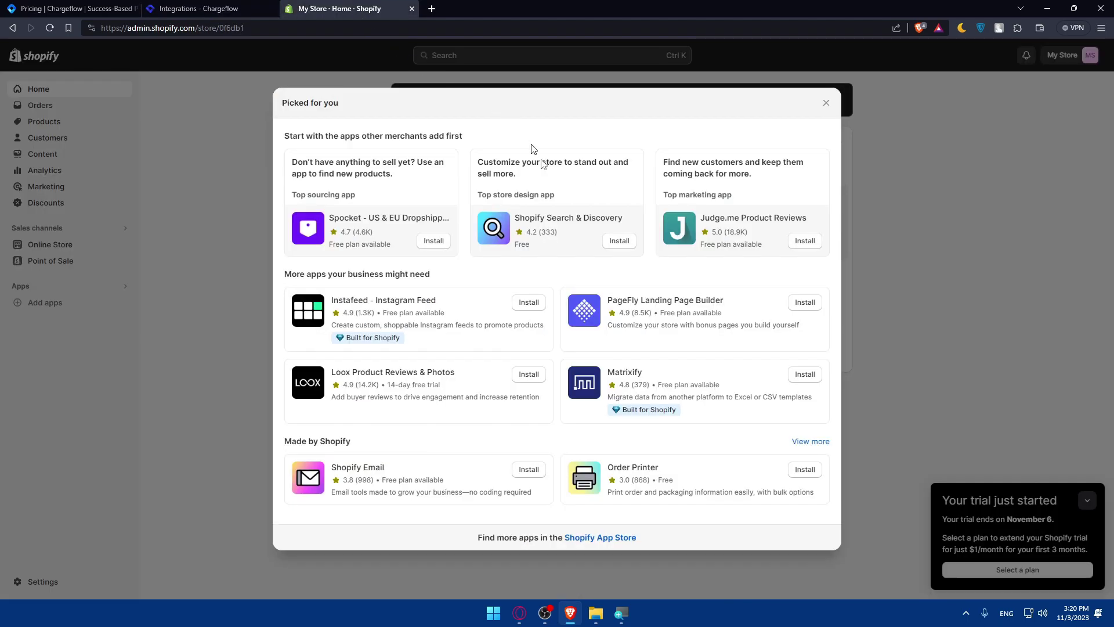
{"action": "left_click", "coordinate": [827, 104]}
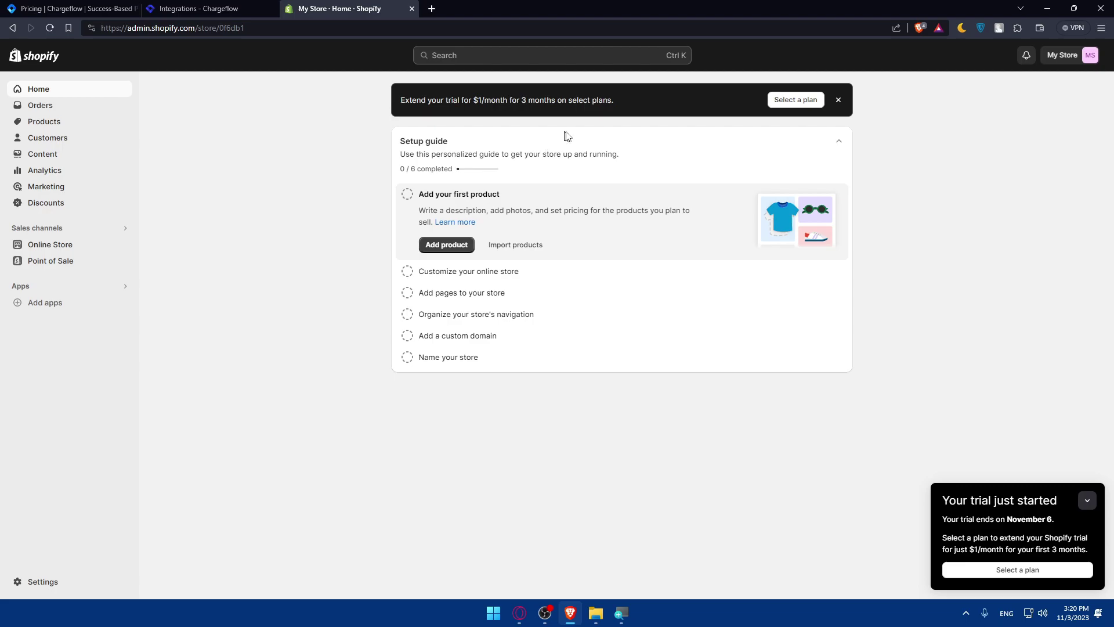
{"action": "left_click", "coordinate": [411, 8]}
{"action": "left_click", "coordinate": [293, 8]}
{"action": "left_click", "coordinate": [127, 10]}
{"action": "left_click", "coordinate": [133, 9]}
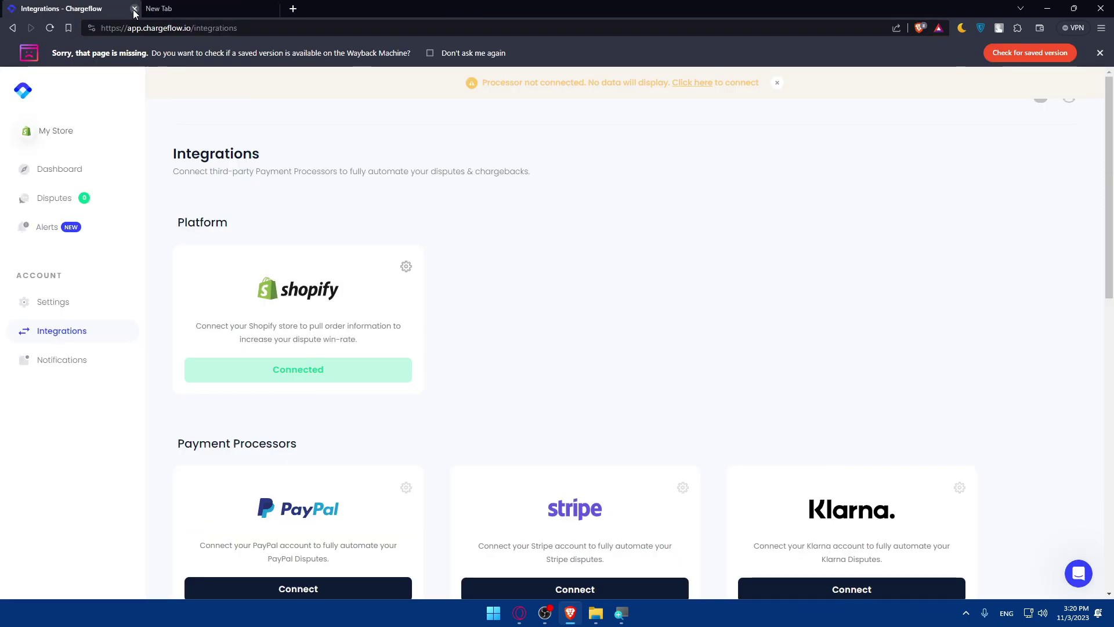
{"action": "left_click", "coordinate": [134, 9]}
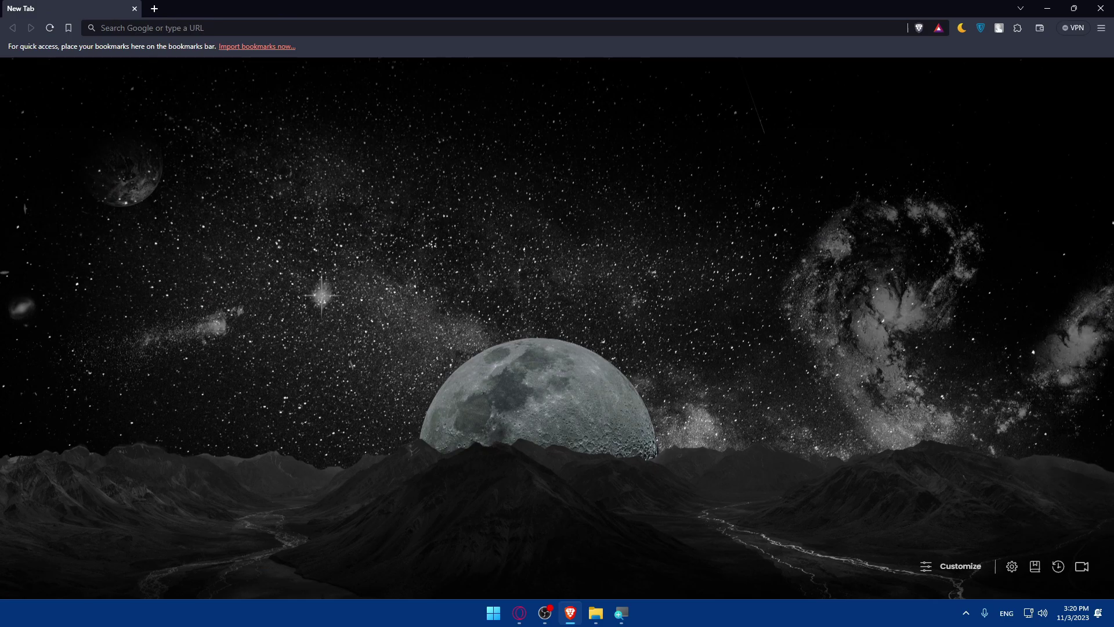